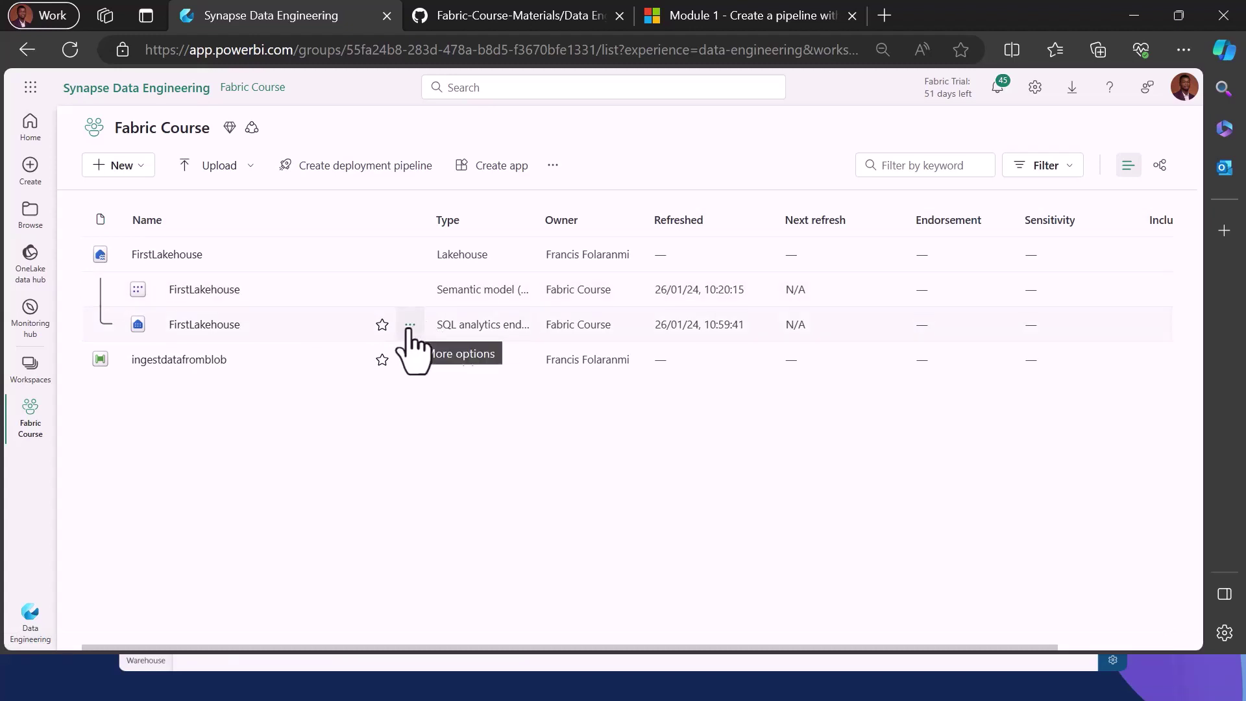
Step: Copy the SQL connection string of the FirstLakehouse SQL analytics endpoint and close the dialog
click(409, 325)
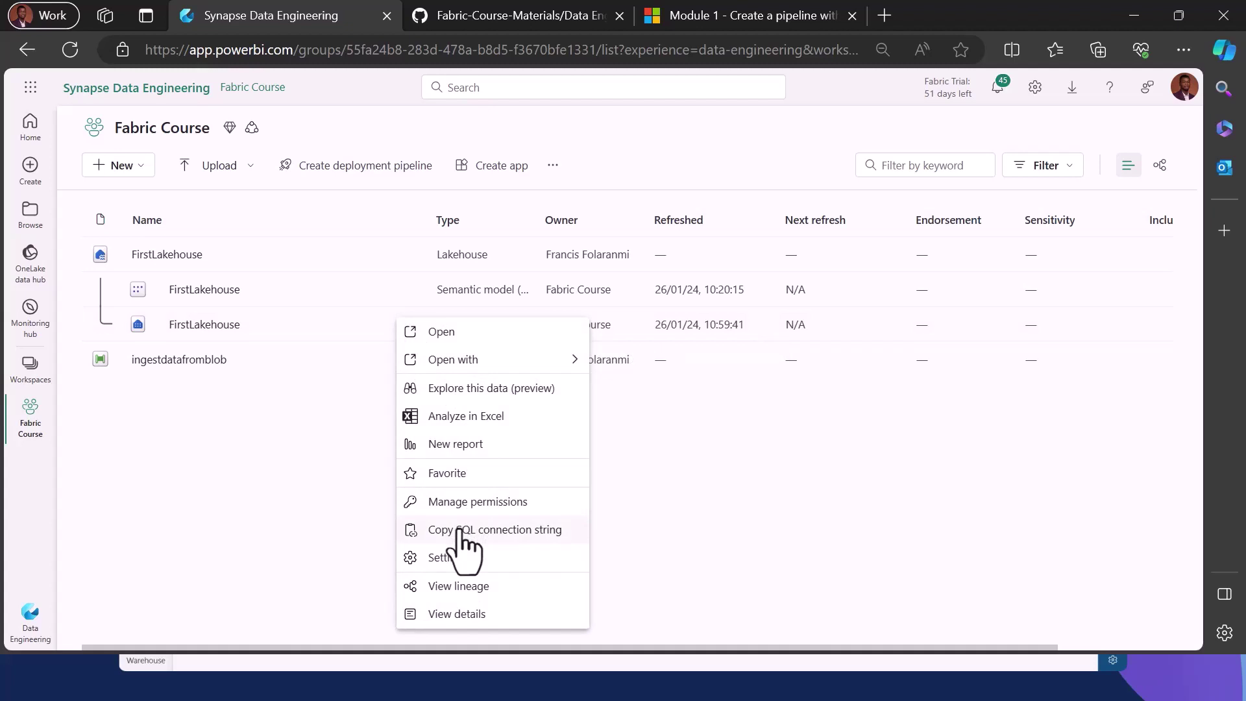
click(460, 531)
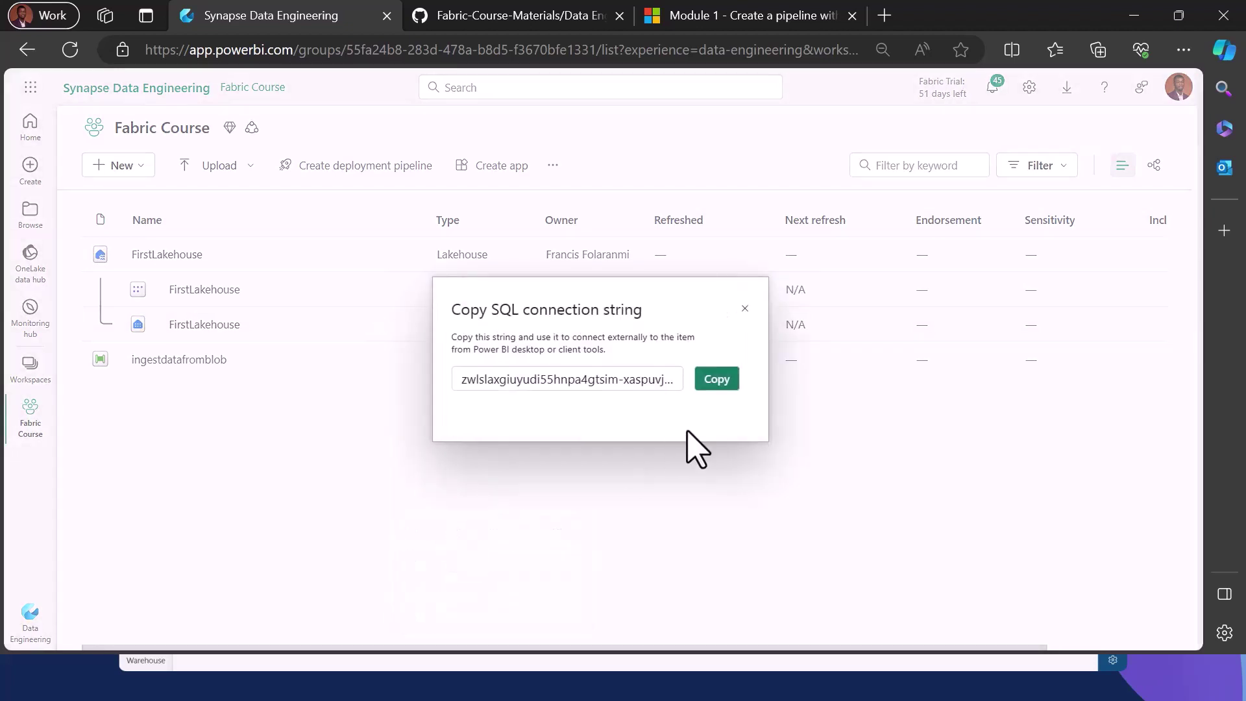
click(725, 383)
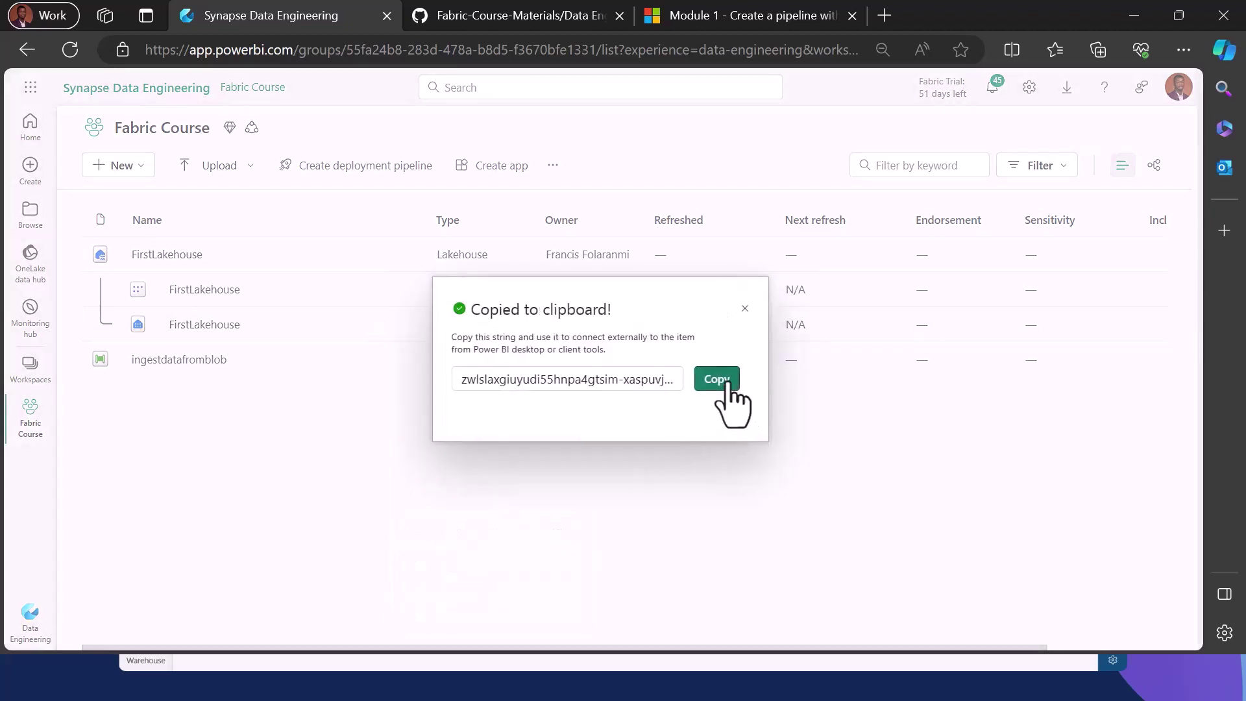
click(745, 309)
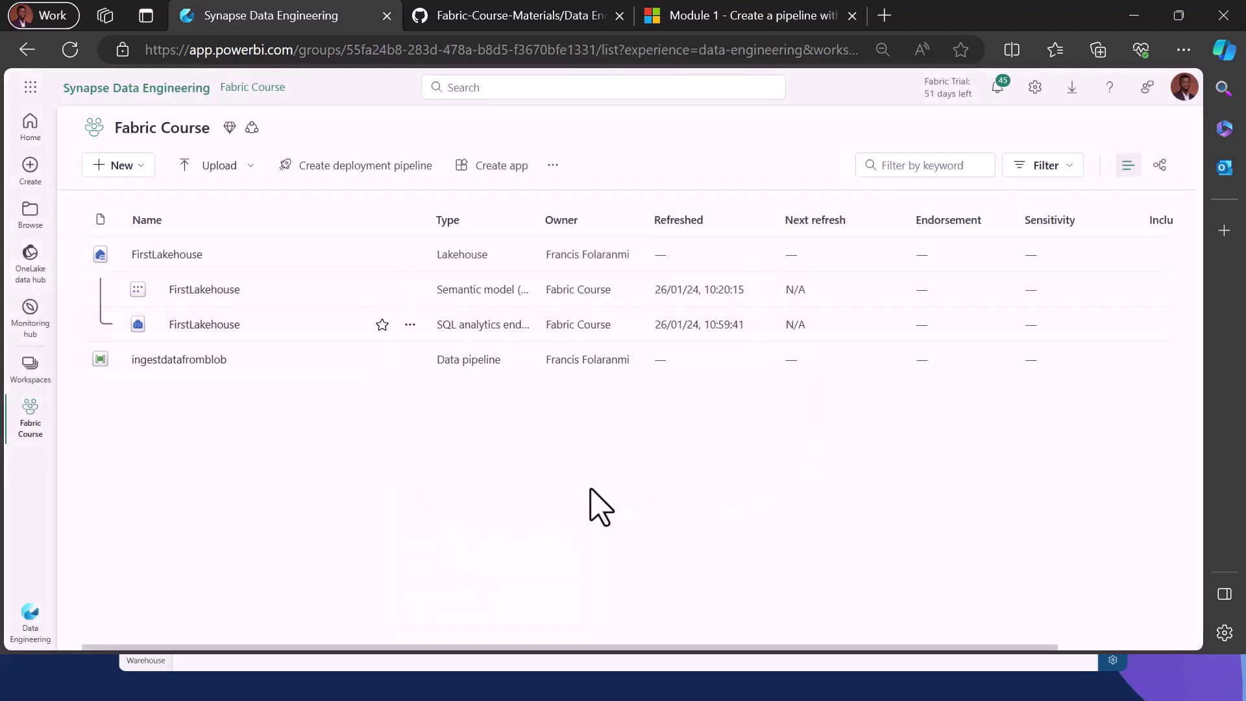
Step: Open the FirstLakehouse SQL analytics endpoint with Azure Data Studio and connect to its server using the prefilled connection details
click(414, 326)
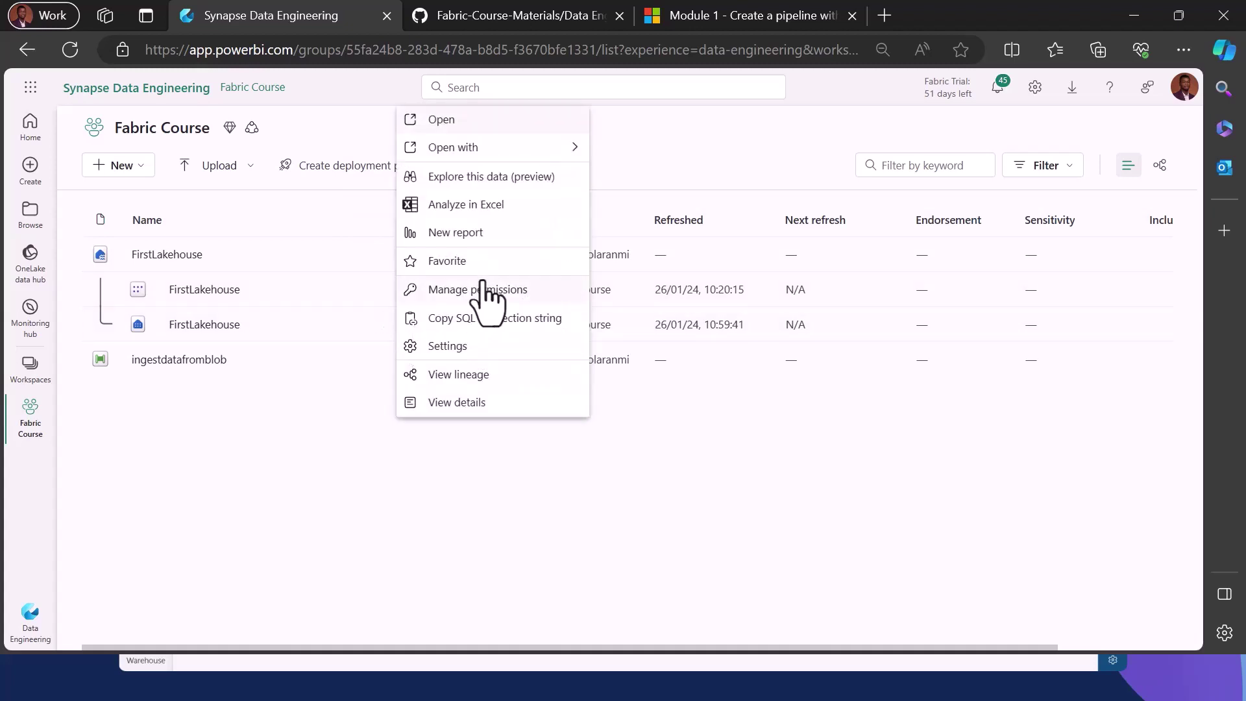
click(707, 162)
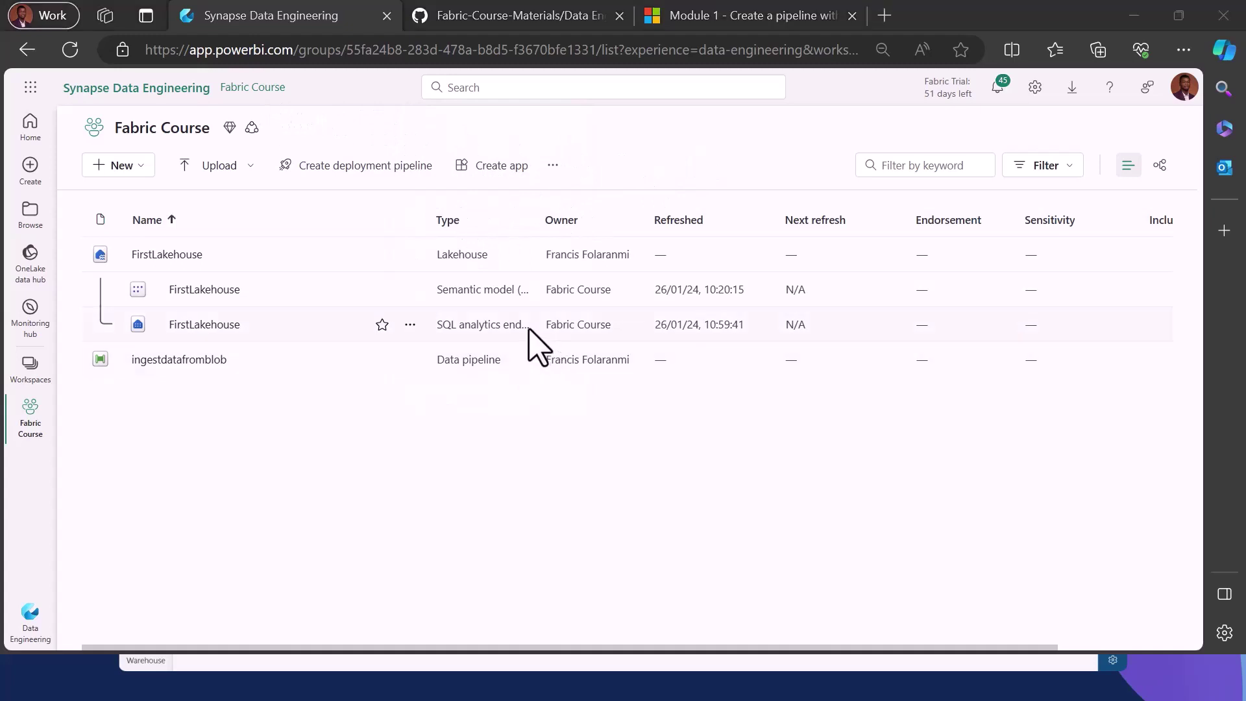
click(408, 325)
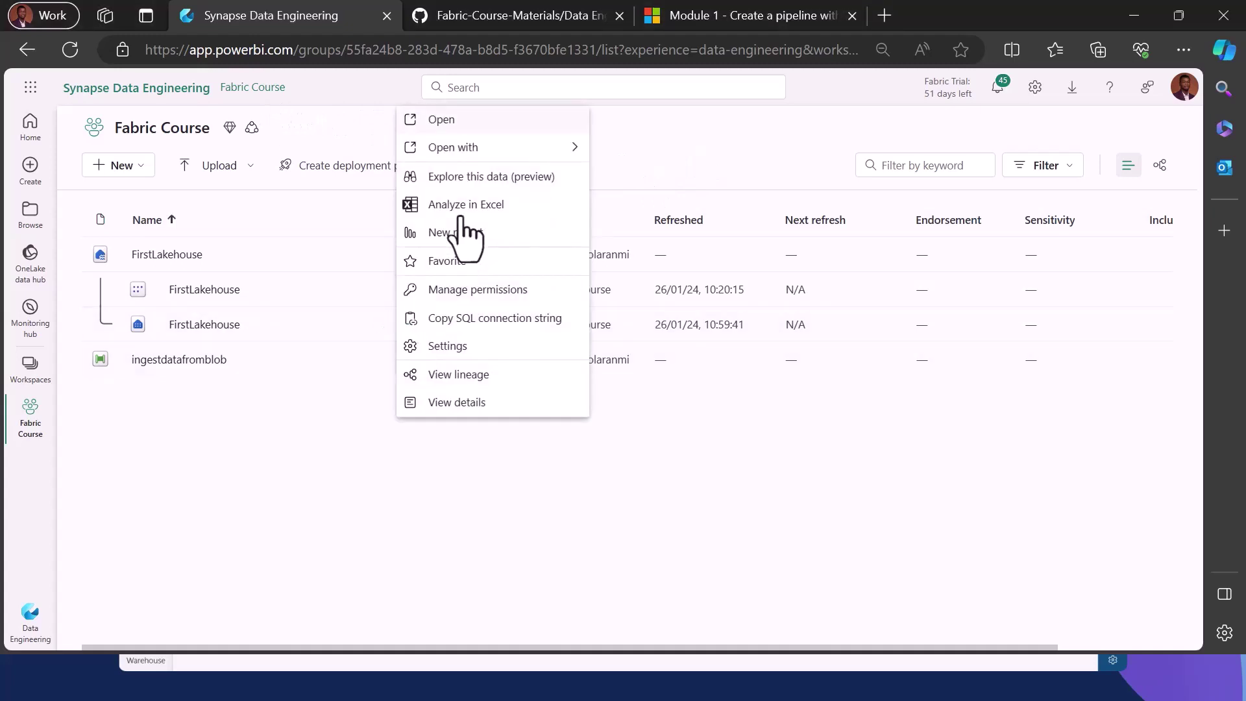
mouse_move(518, 142)
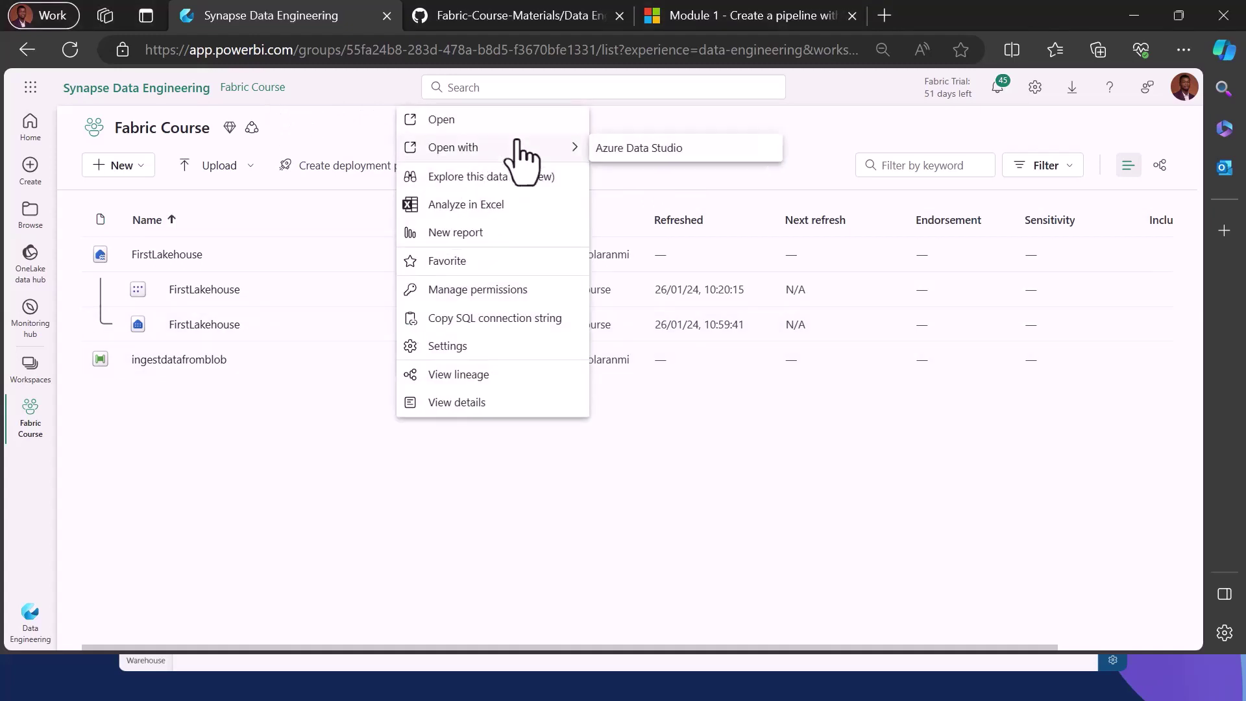
click(608, 156)
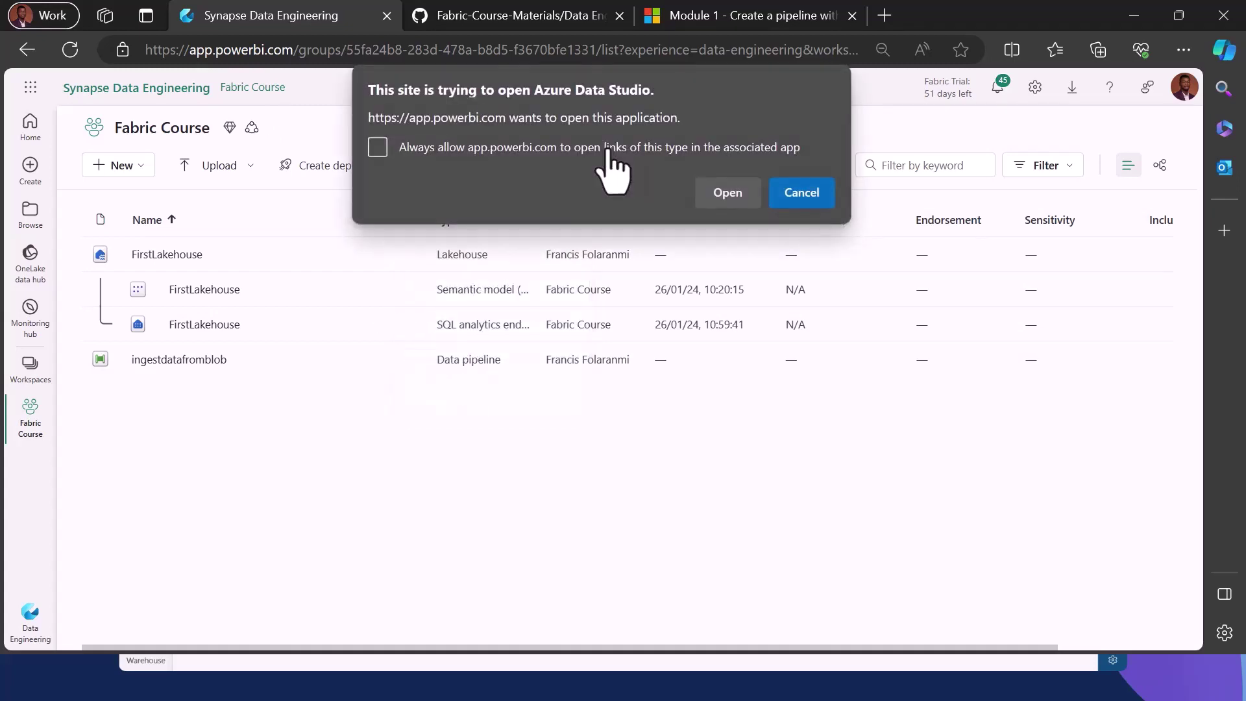
click(727, 193)
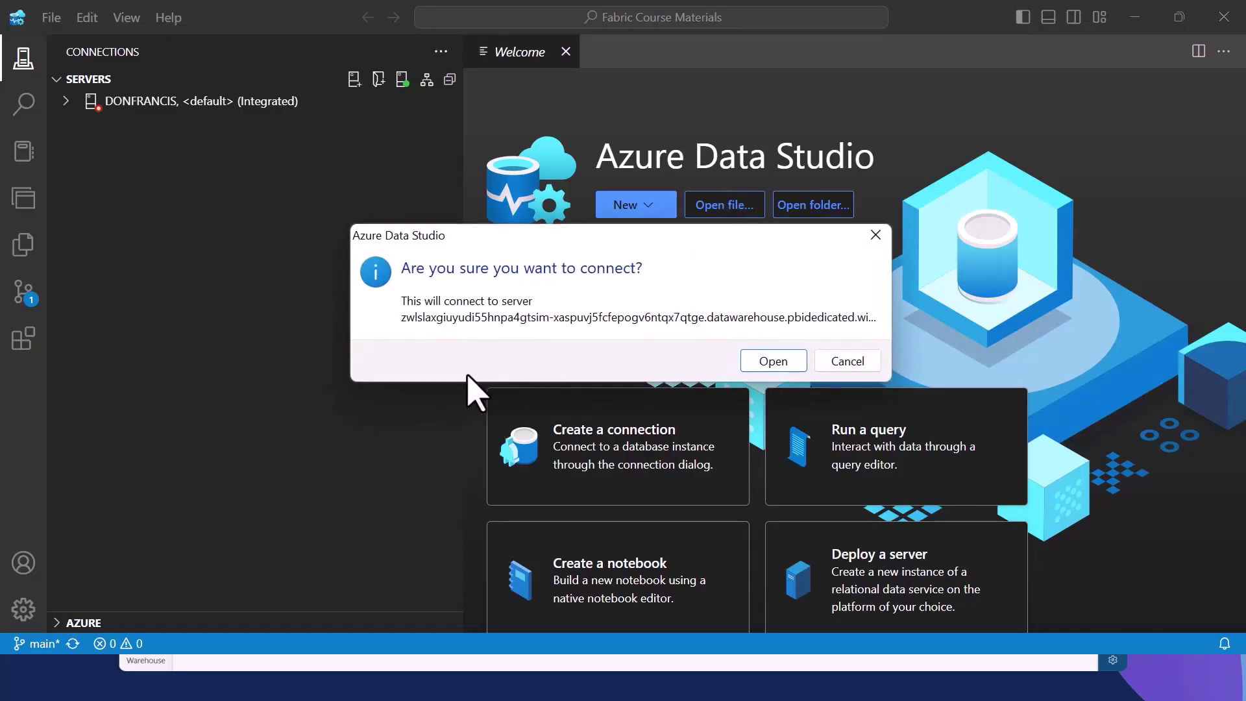
click(772, 360)
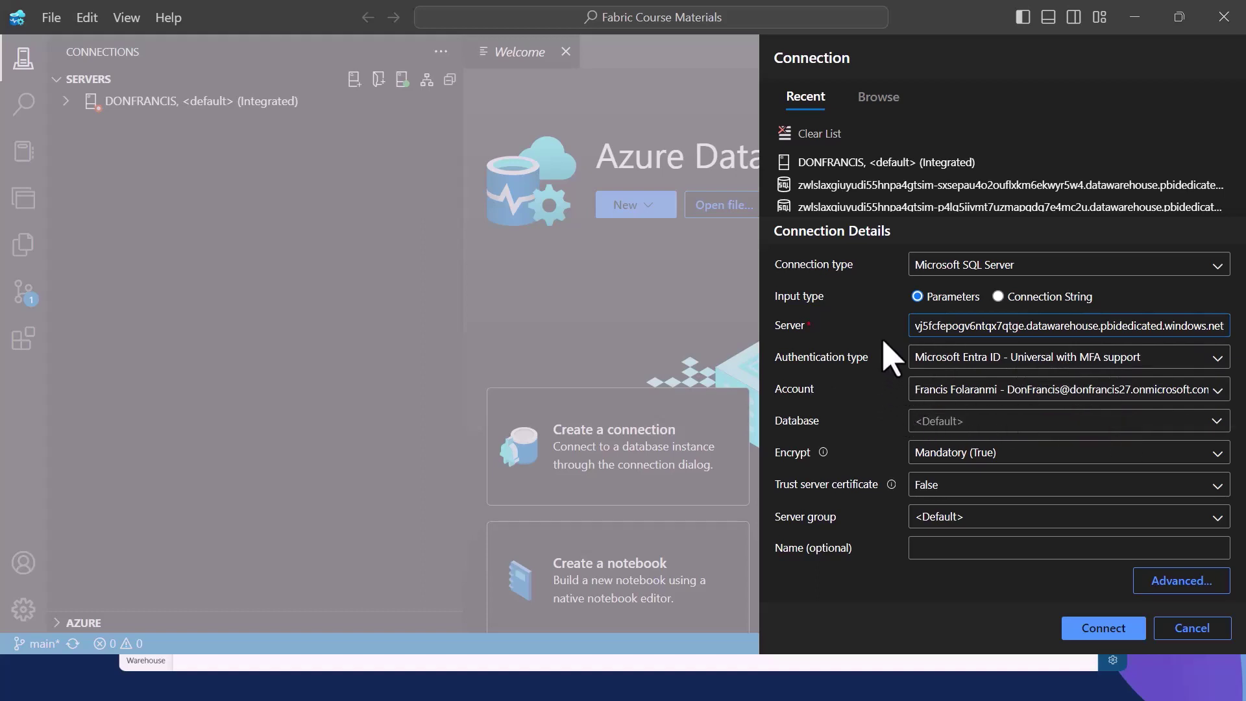
click(1105, 633)
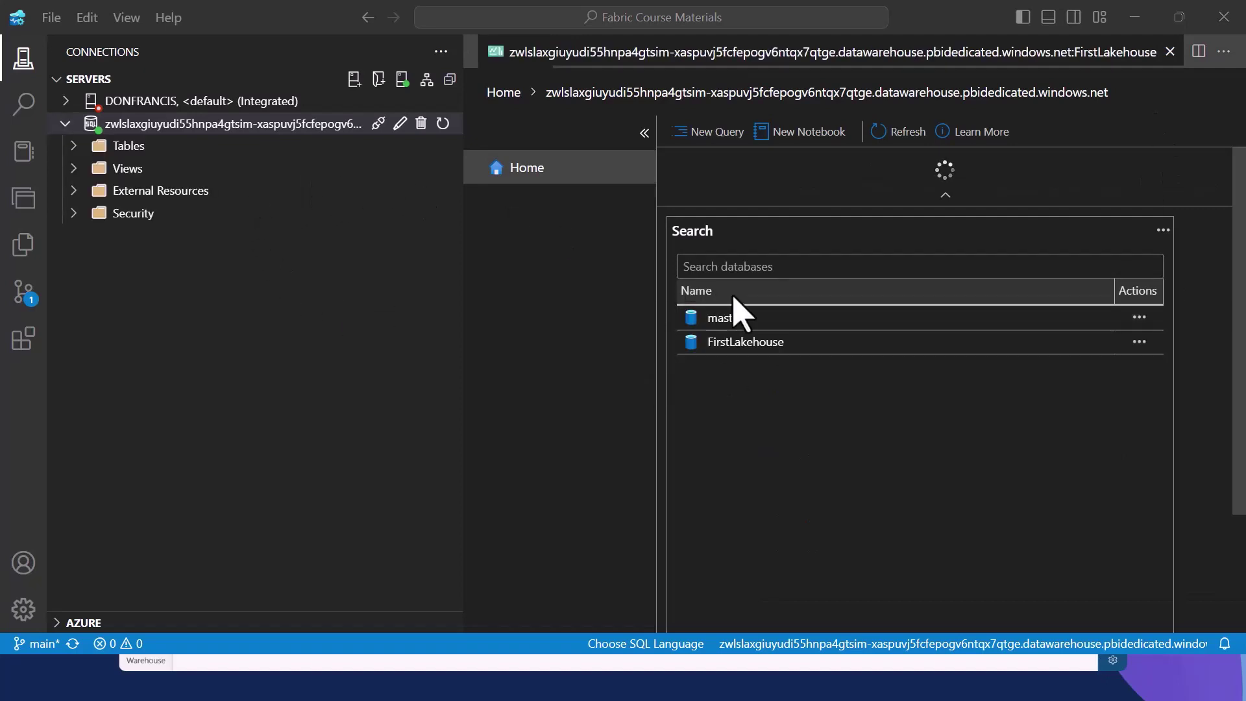
Step: Select the top 1000 rows of the dbo.NYC_Taxi_Green_2015_01 table under the lakehouse connection's tables
click(77, 148)
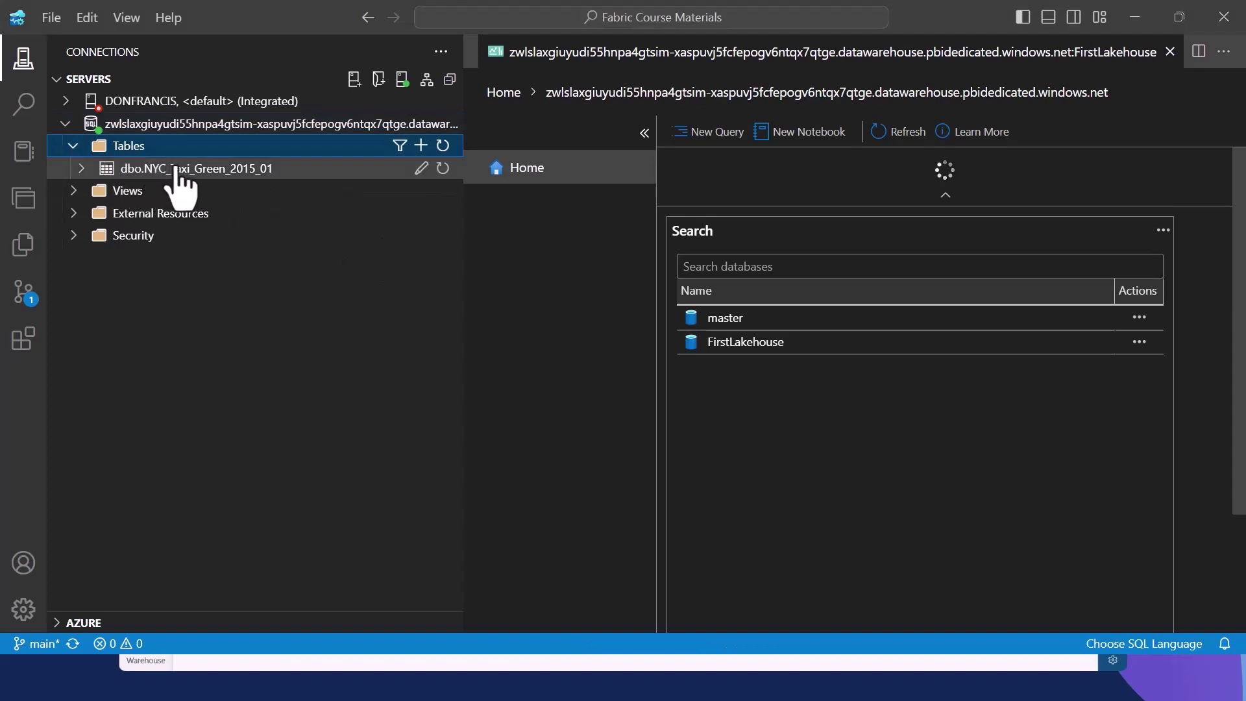
right_click(178, 171)
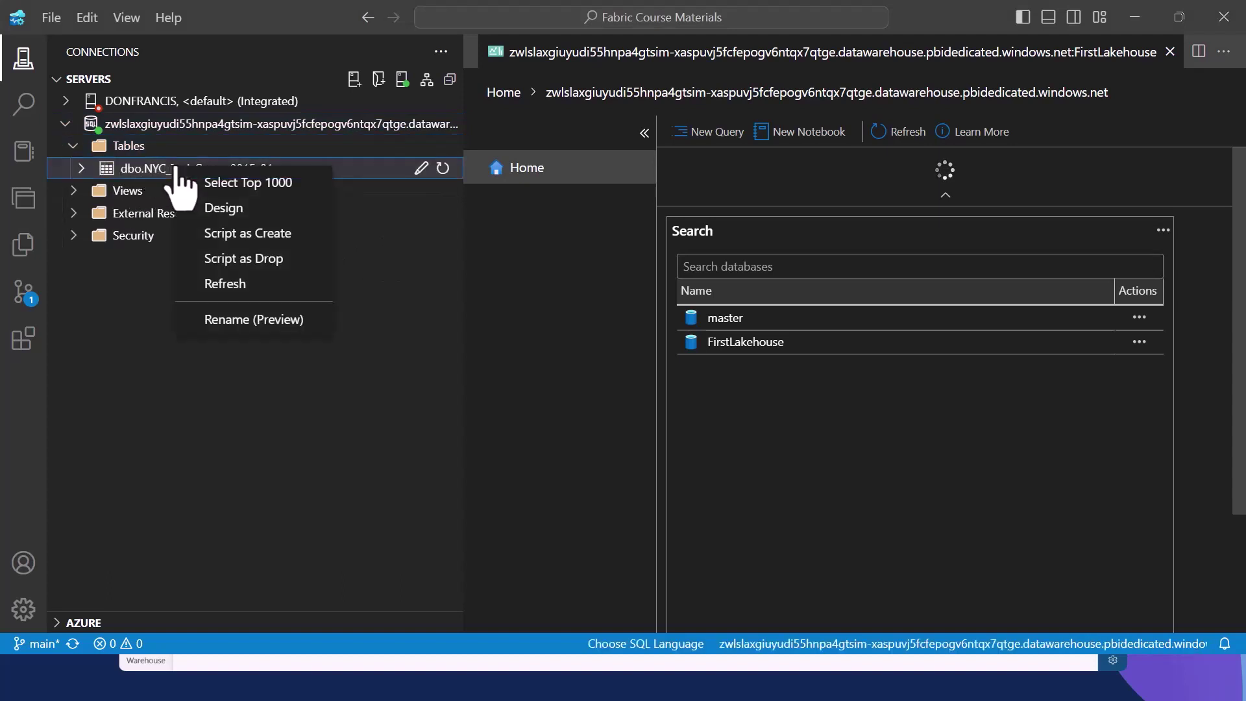
click(248, 183)
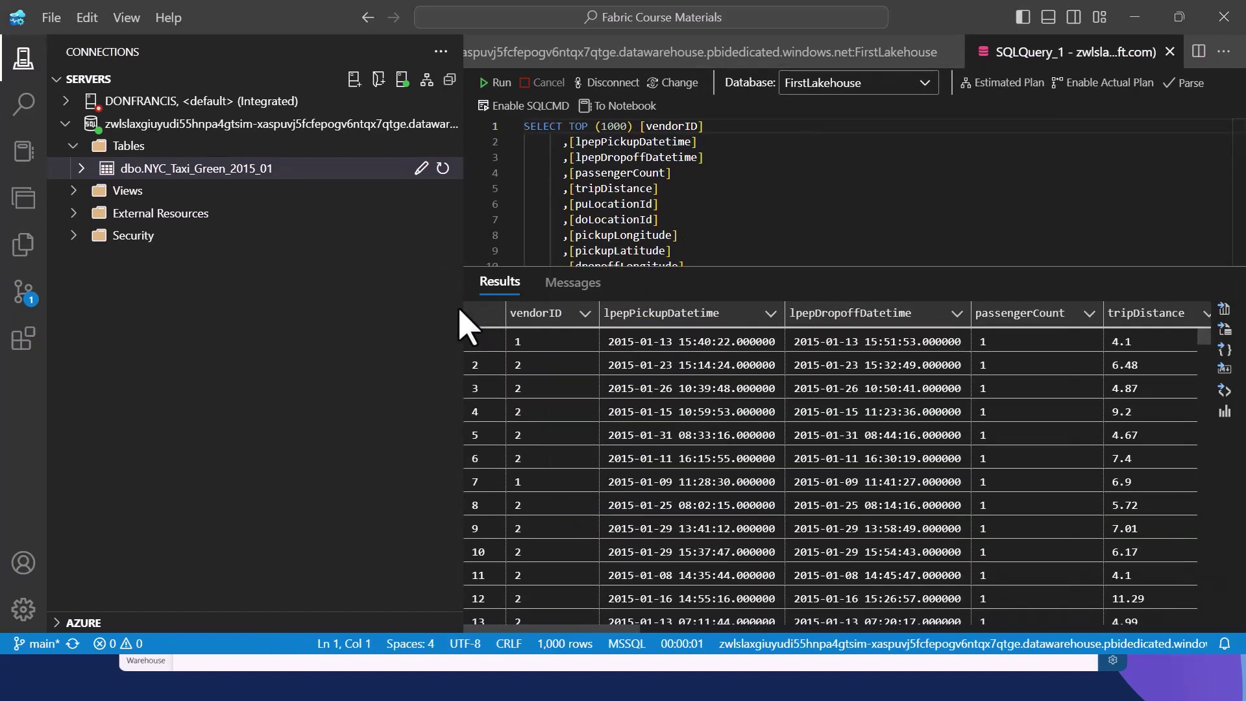
Step: Narrow the connections pane and enlarge the query editor to view the SELECT statement down to its FROM line
drag(461, 306, 307, 317)
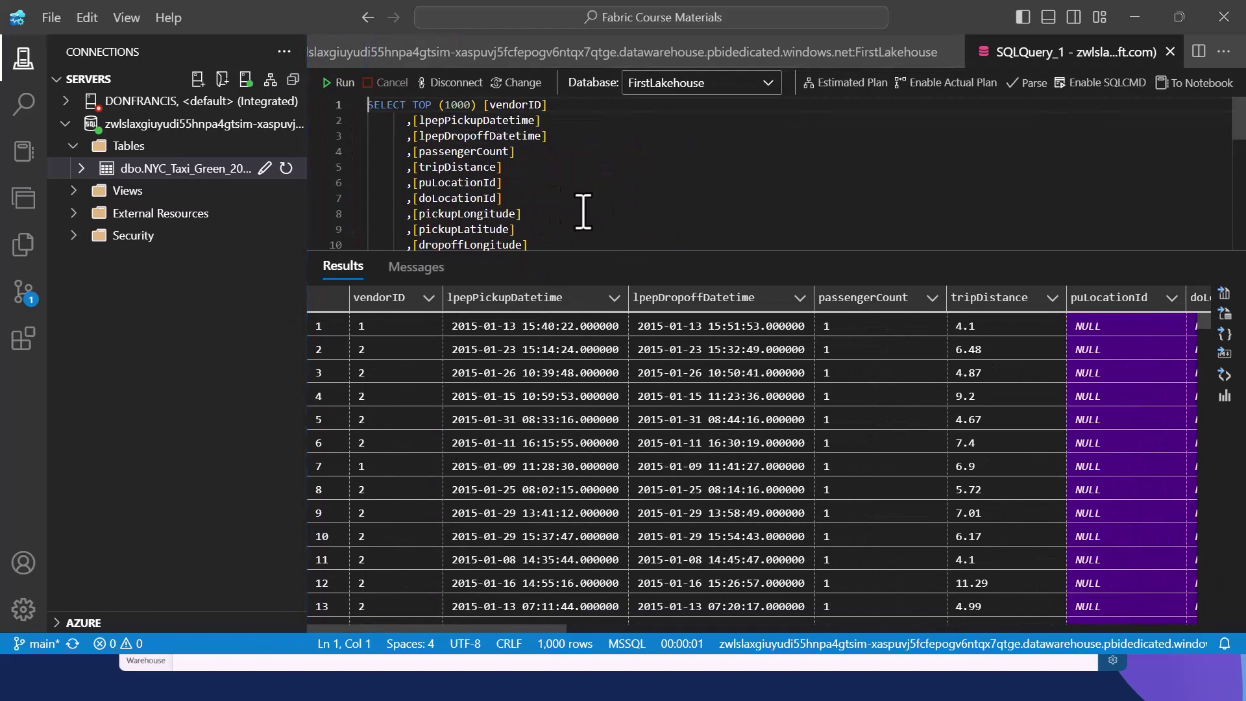
scroll(582, 211, down, 1)
scroll(583, 212, up, 1)
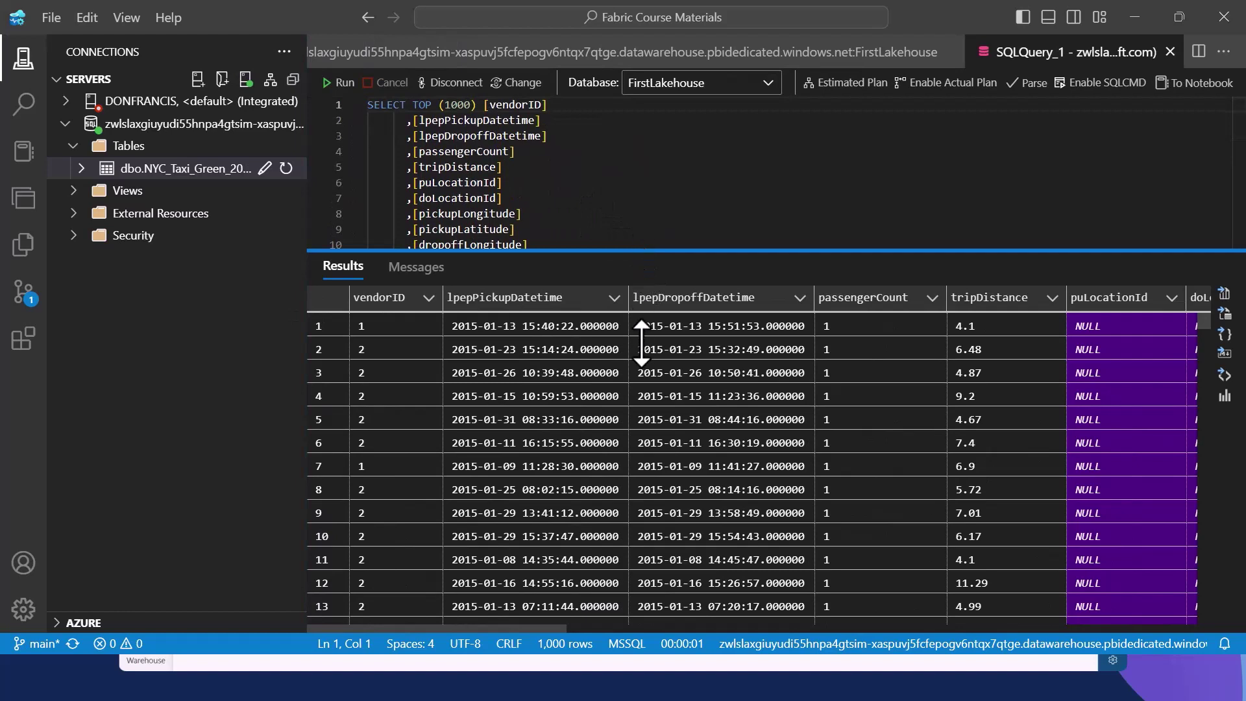
drag(640, 250, 642, 473)
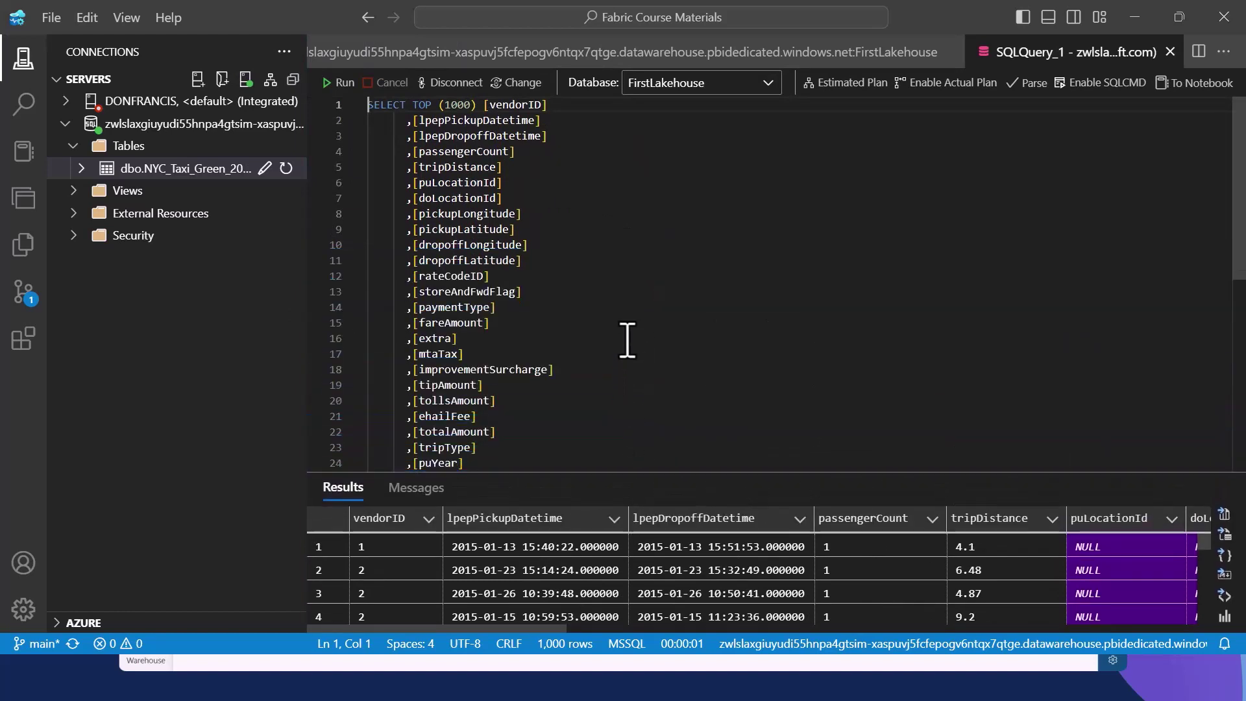
scroll(566, 415, down, 2)
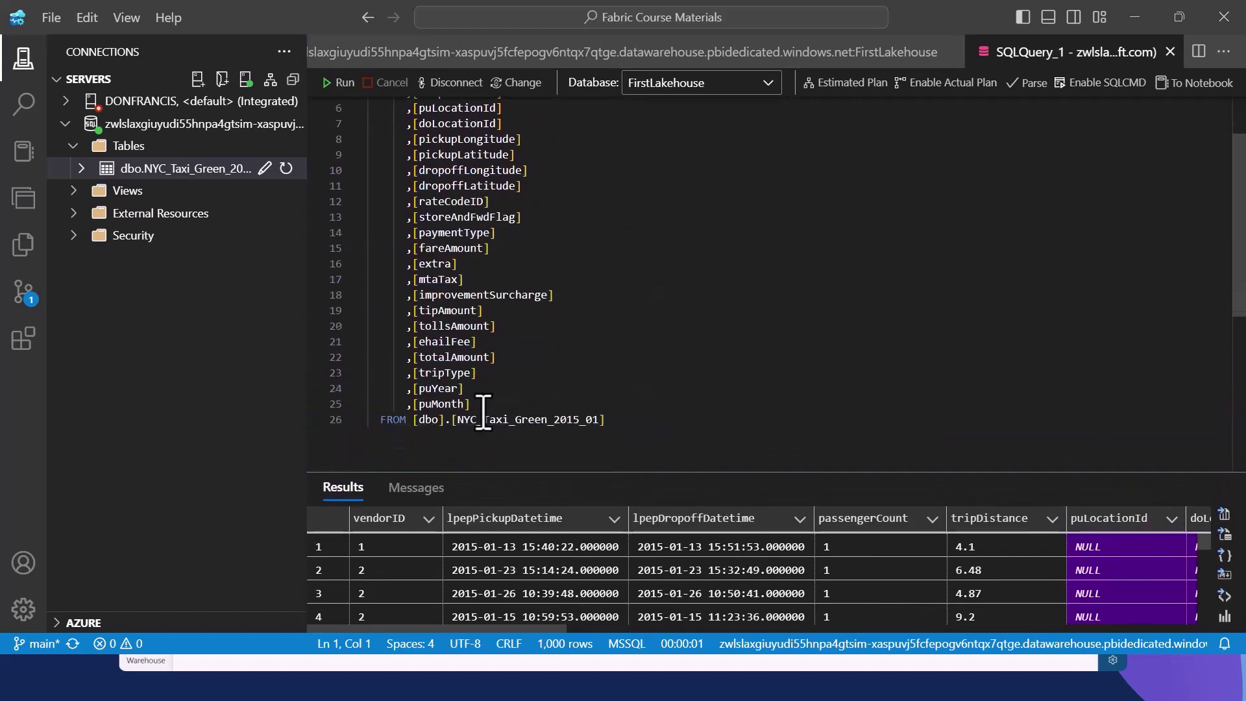
Step: Replace TOP (1000) and the column list in the query with COUNT(*) and run it on NYC_Taxi_Green_2015_01
drag(483, 420, 364, 87)
drag(408, 172, 416, 120)
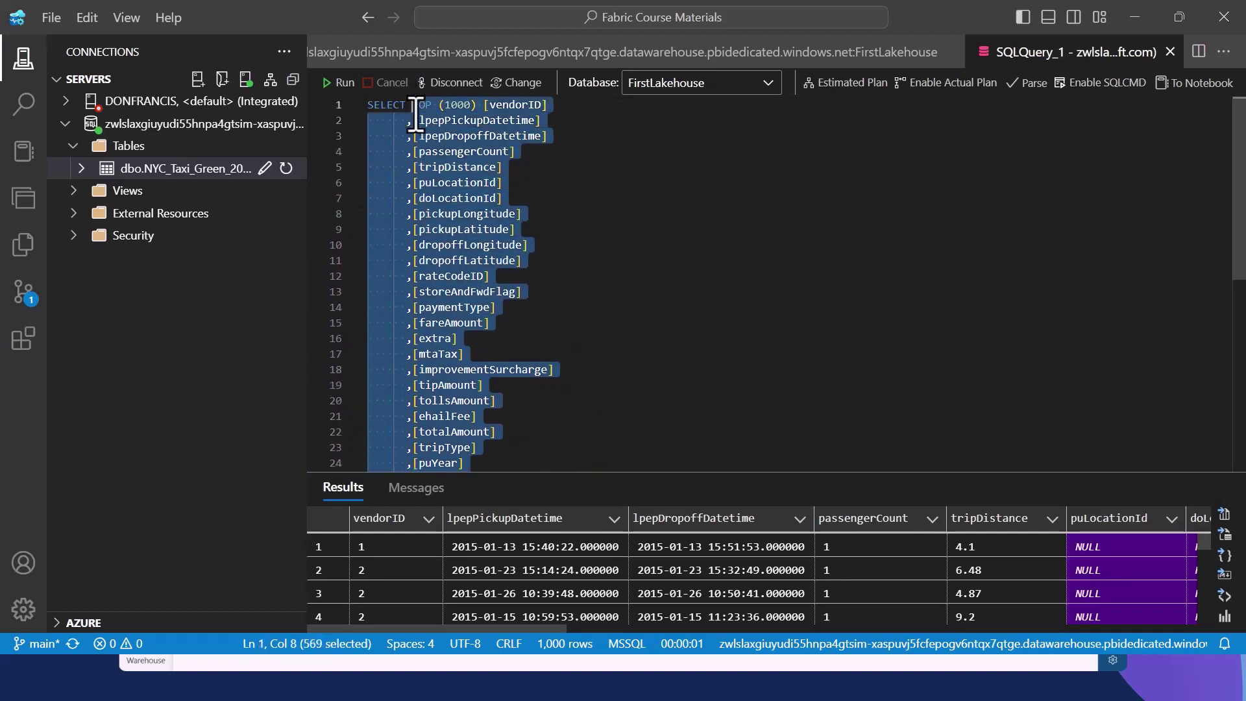
key(Delete)
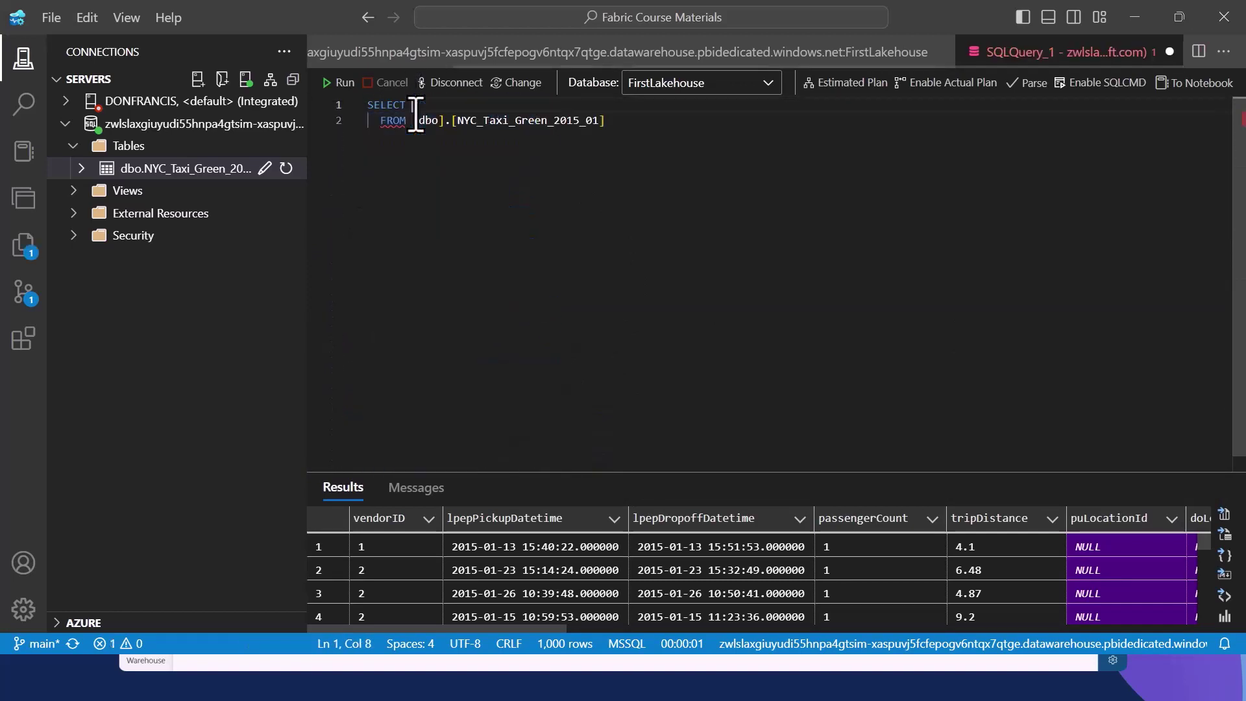
text(COUNT(*)
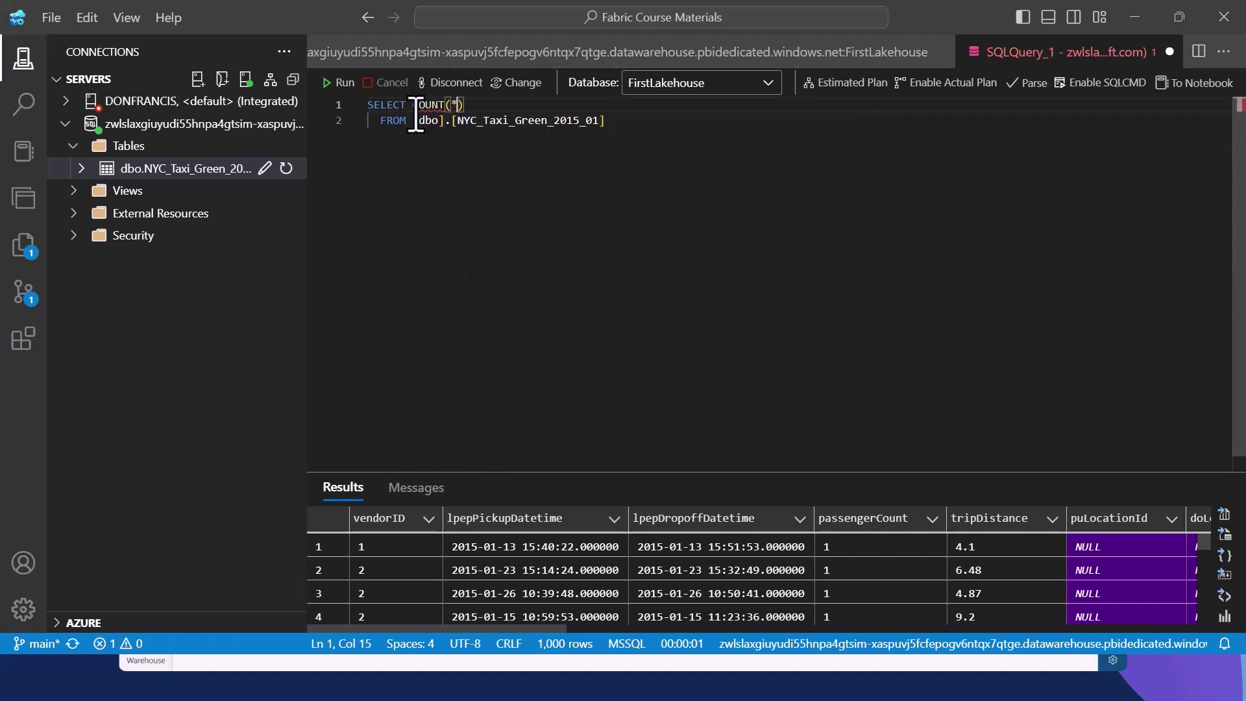
click(342, 84)
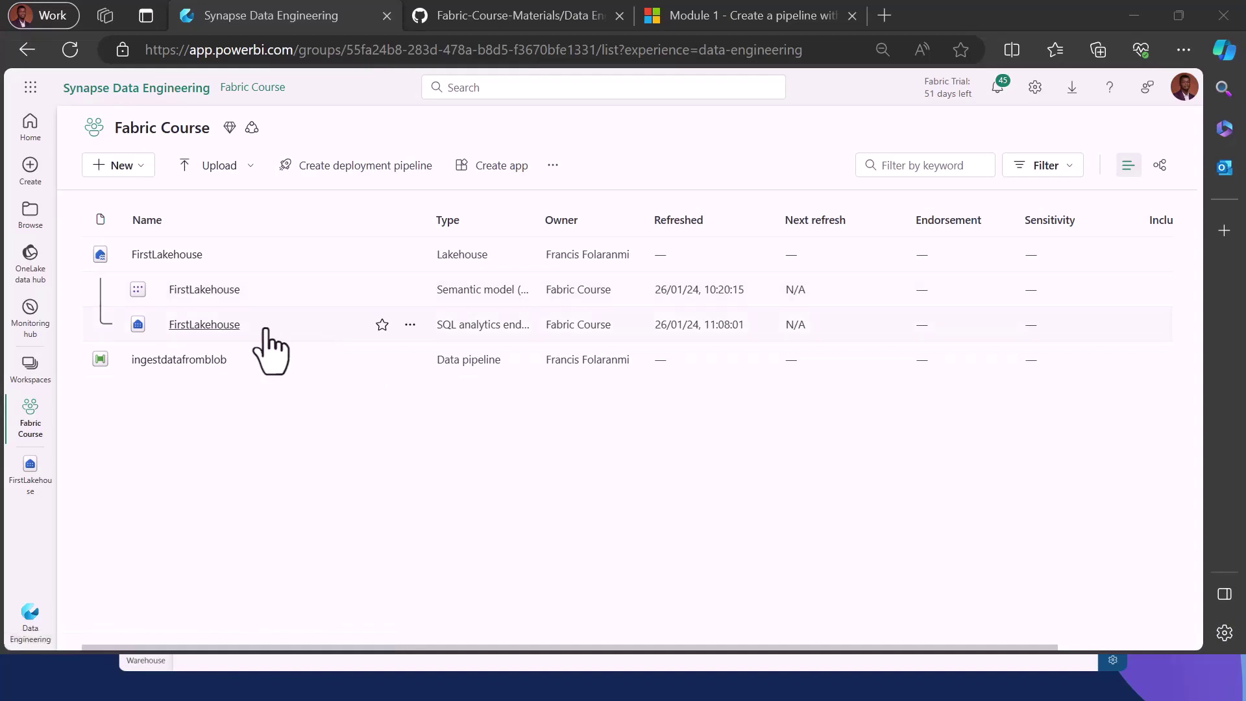
Step: Return to the Fabric Course workspace in the browser and copy the FirstLakehouse SQL analytics endpoint's SQL connection string
click(409, 325)
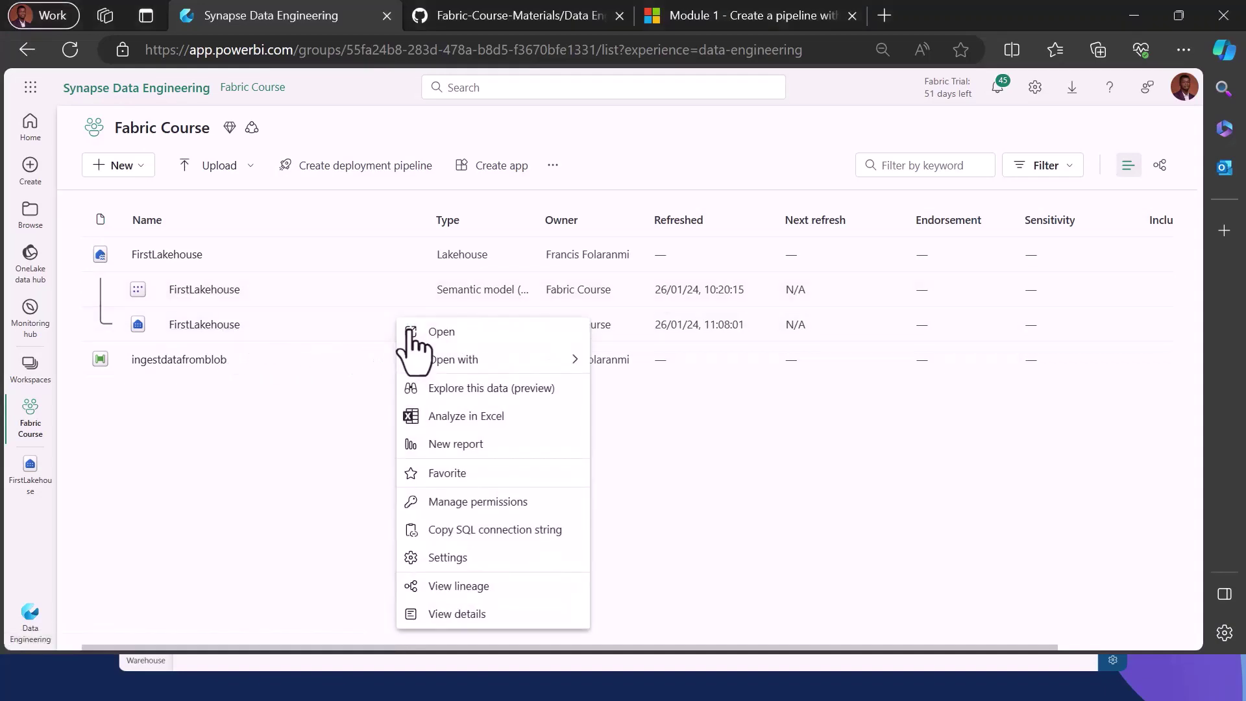
click(501, 530)
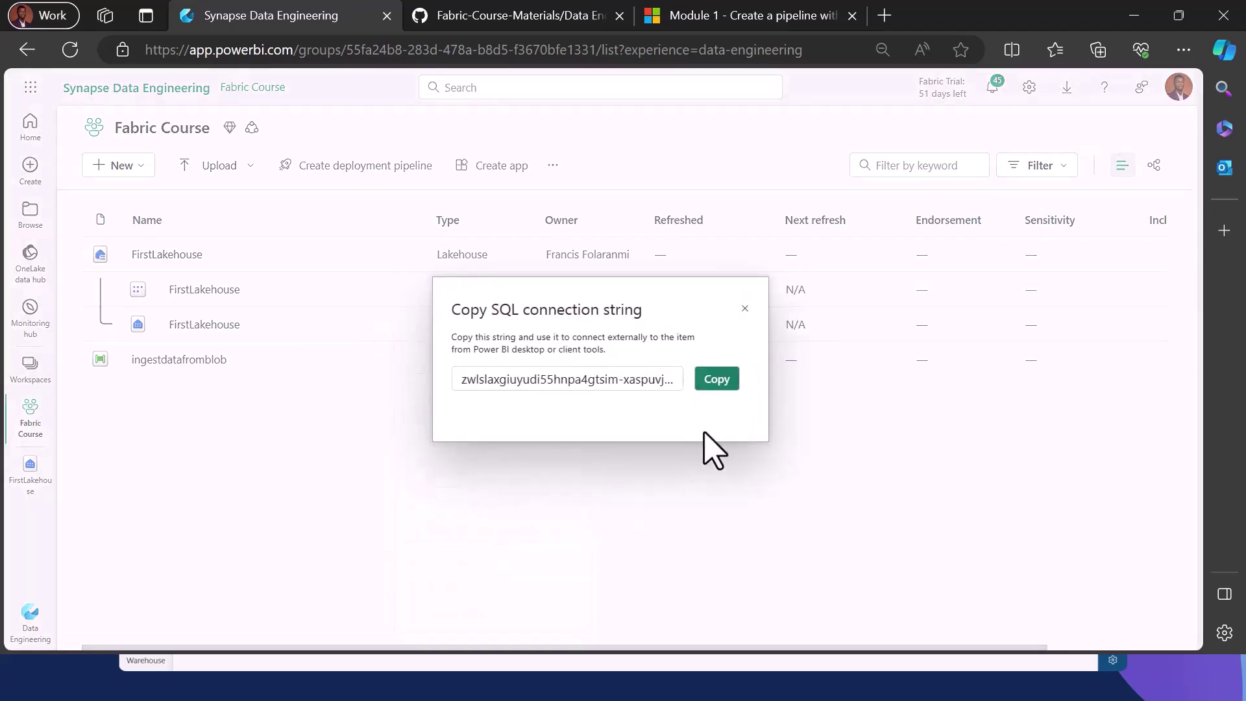
click(717, 383)
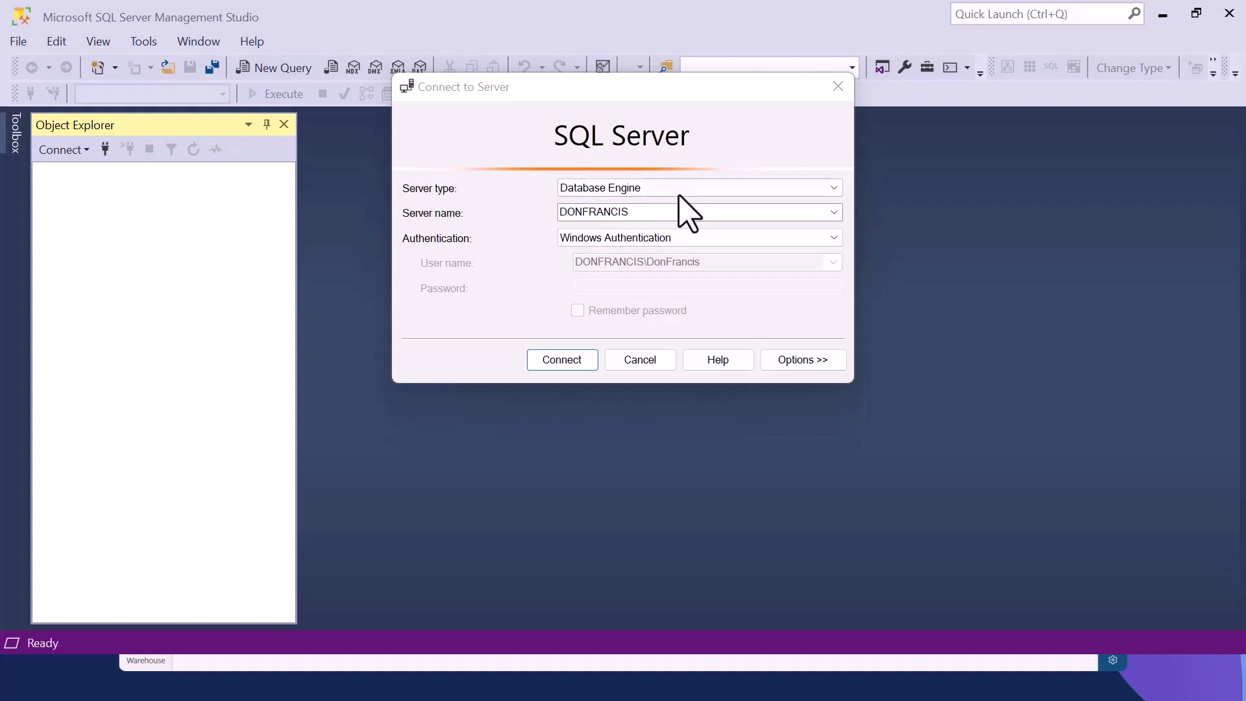
Step: In SQL Server Management Studio, replace the server name in the connection dialog with the copied SQL connection string
click(649, 220)
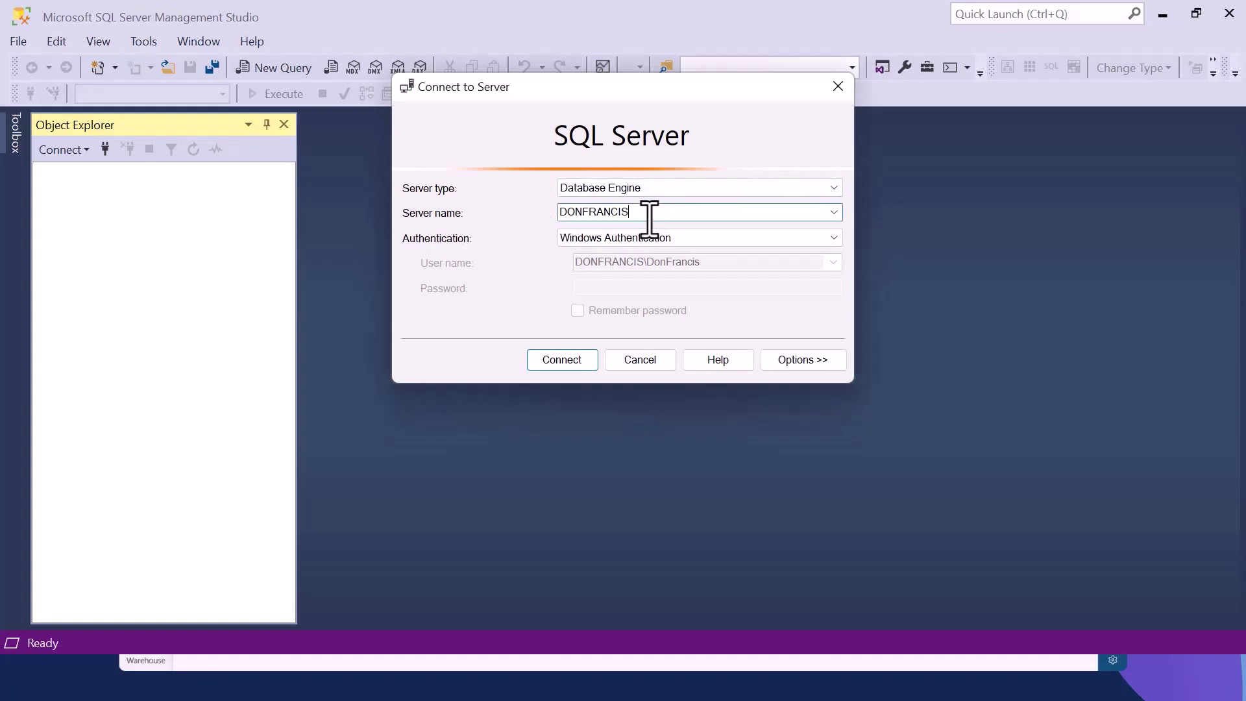
key(BackSpace)
key(BackSpace)
key(BackSpace)
key(BackSpace)
key(BackSpace)
key(BackSpace)
key(BackSpace)
key(BackSpace)
key(BackSpace)
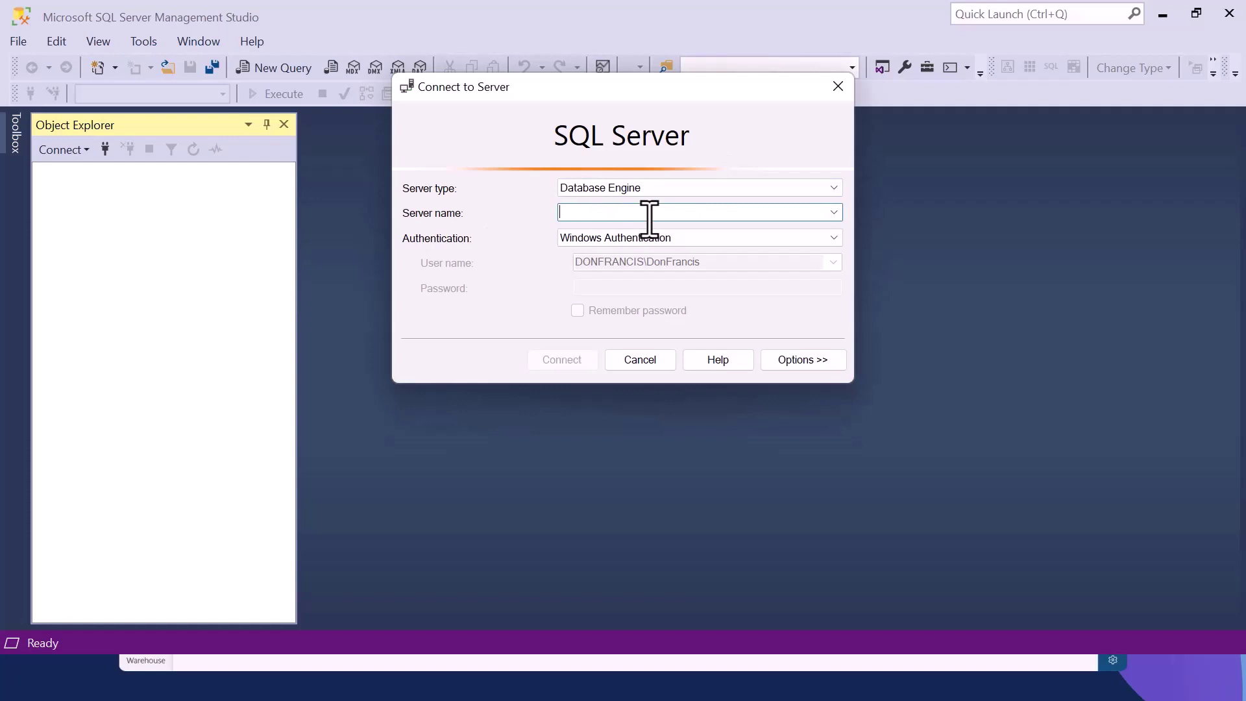
key(ctrl+v)
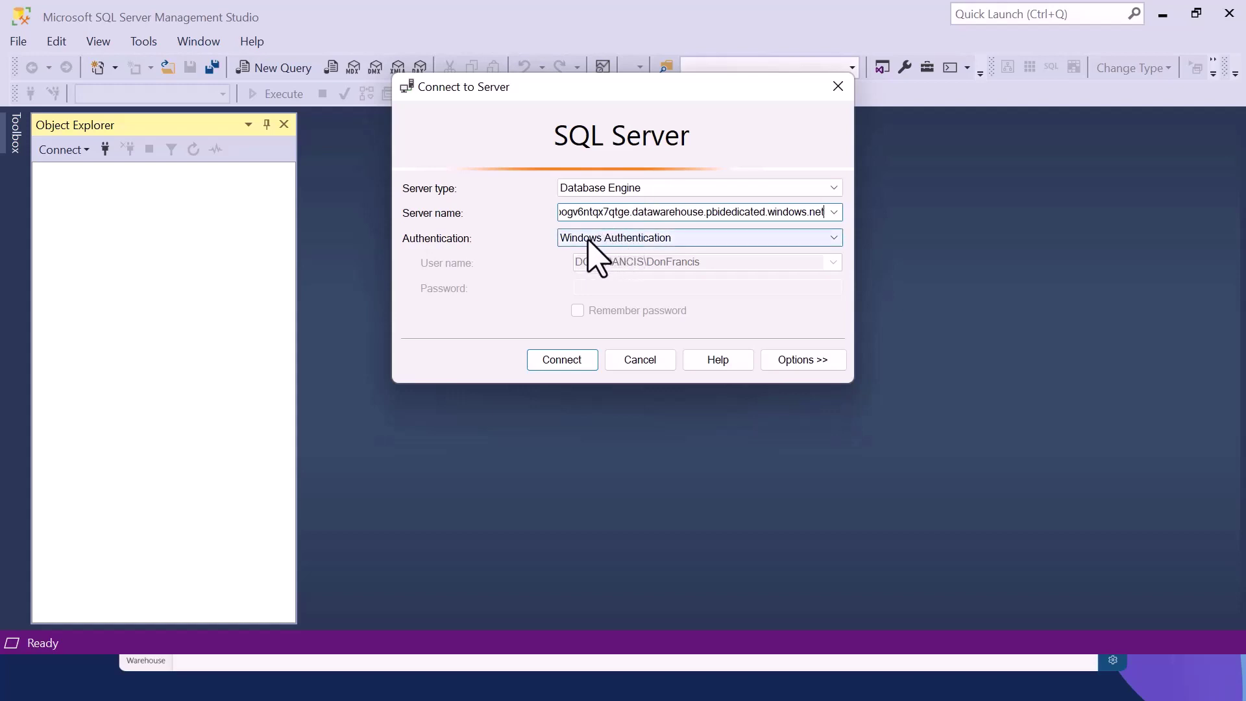
Step: Set the authentication to Azure Active Directory - Universal with MFA and connect to the server
click(621, 239)
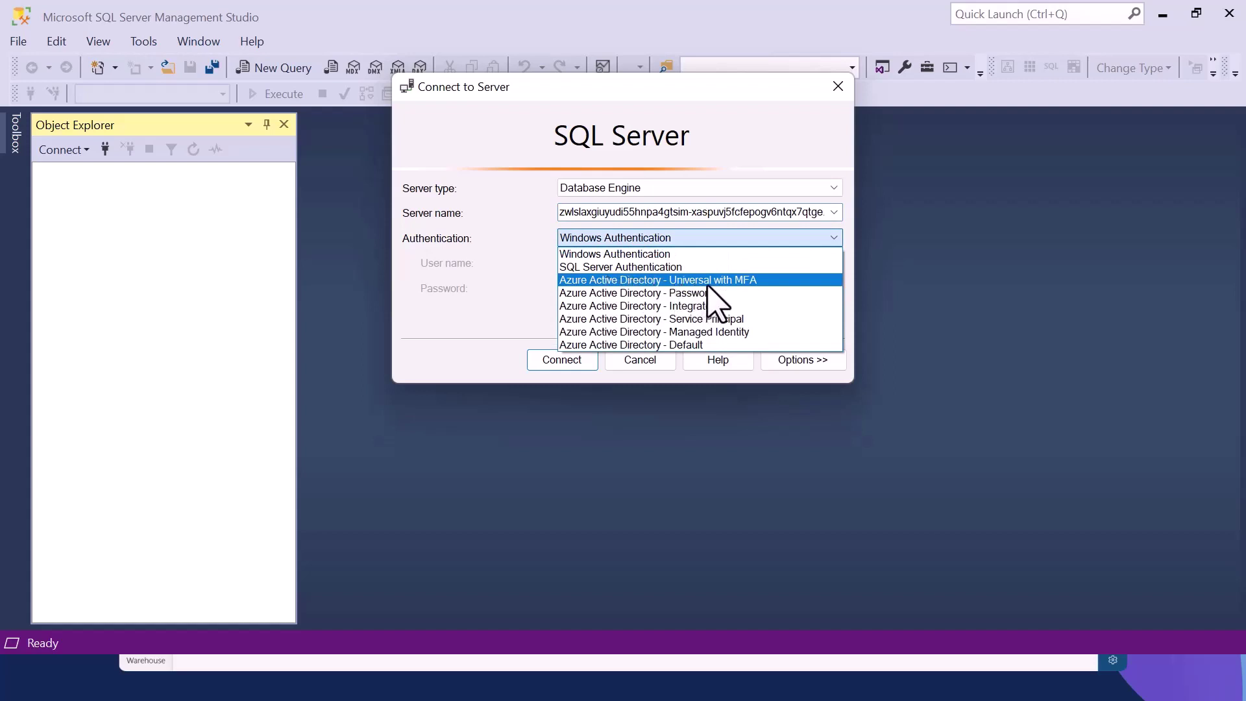
click(740, 281)
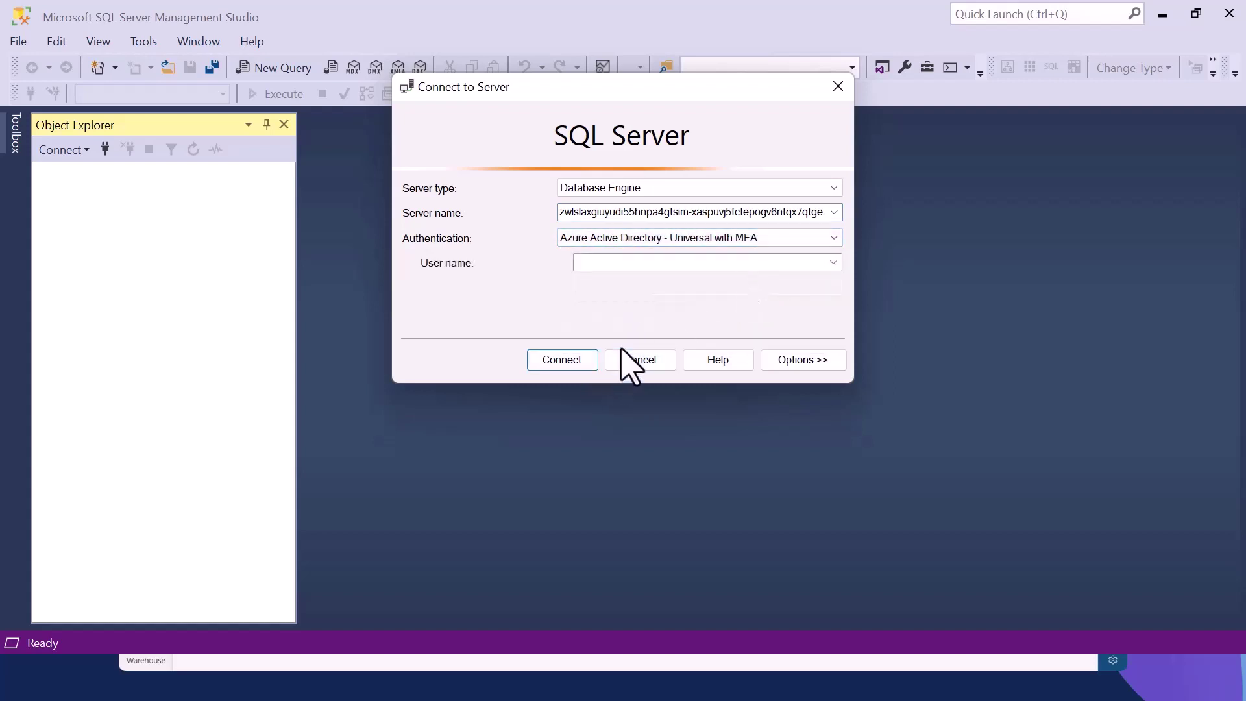
click(561, 361)
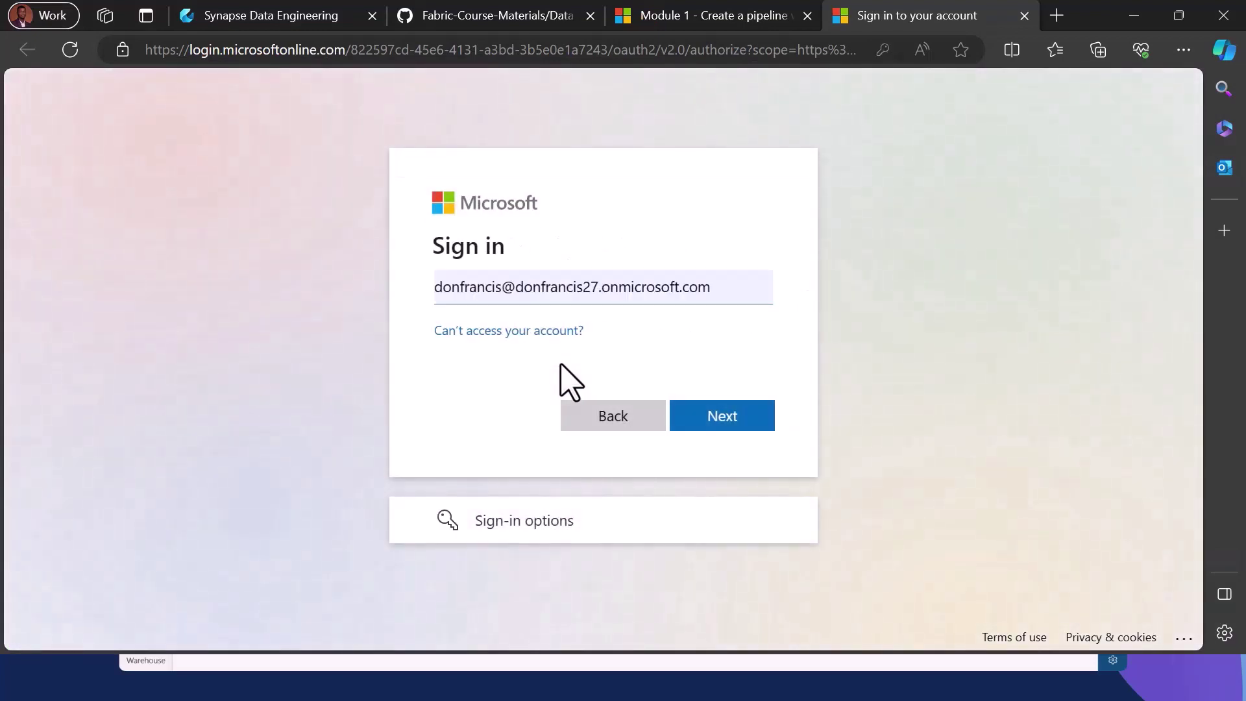
Step: Sign in on the Microsoft page with the prefilled account e-mail and the account password
click(727, 416)
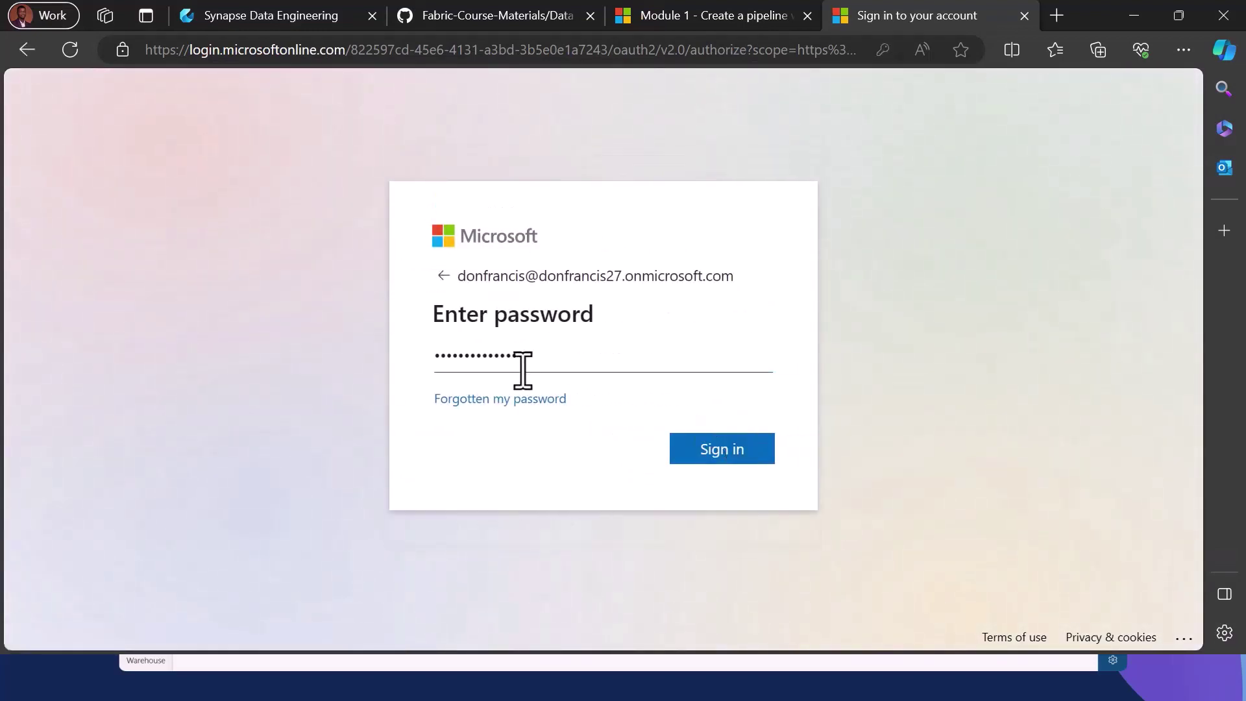
click(717, 438)
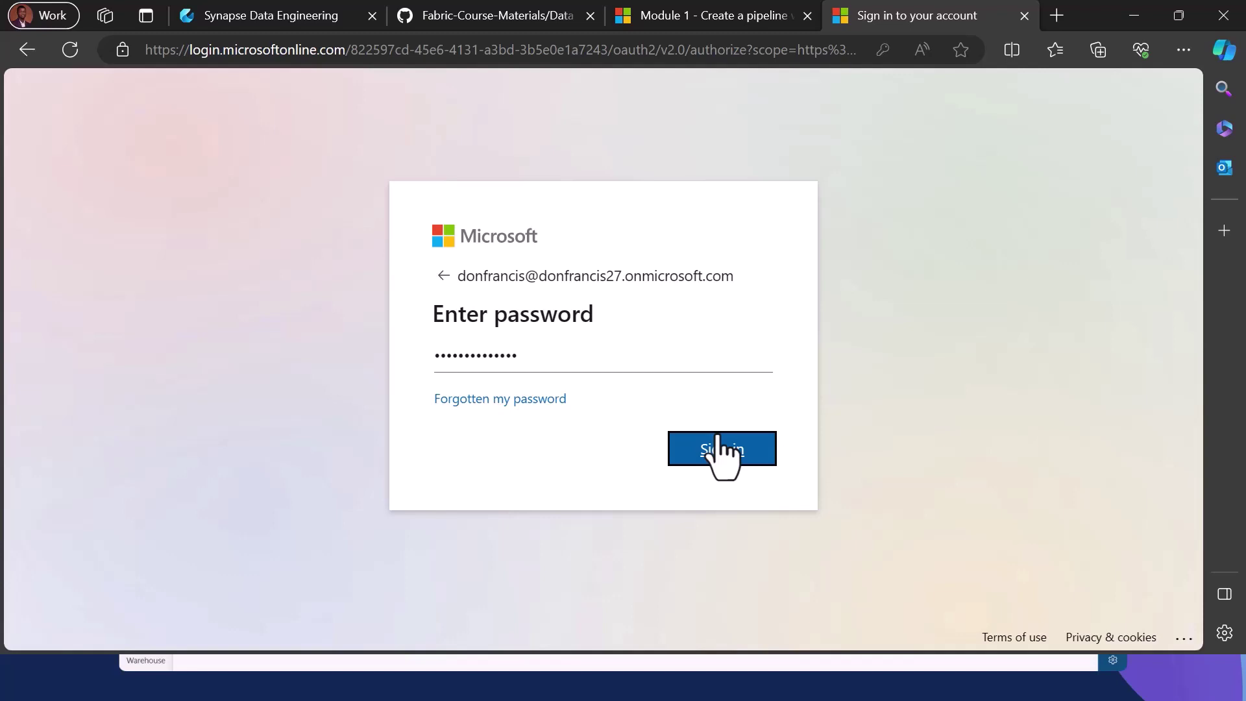
click(718, 447)
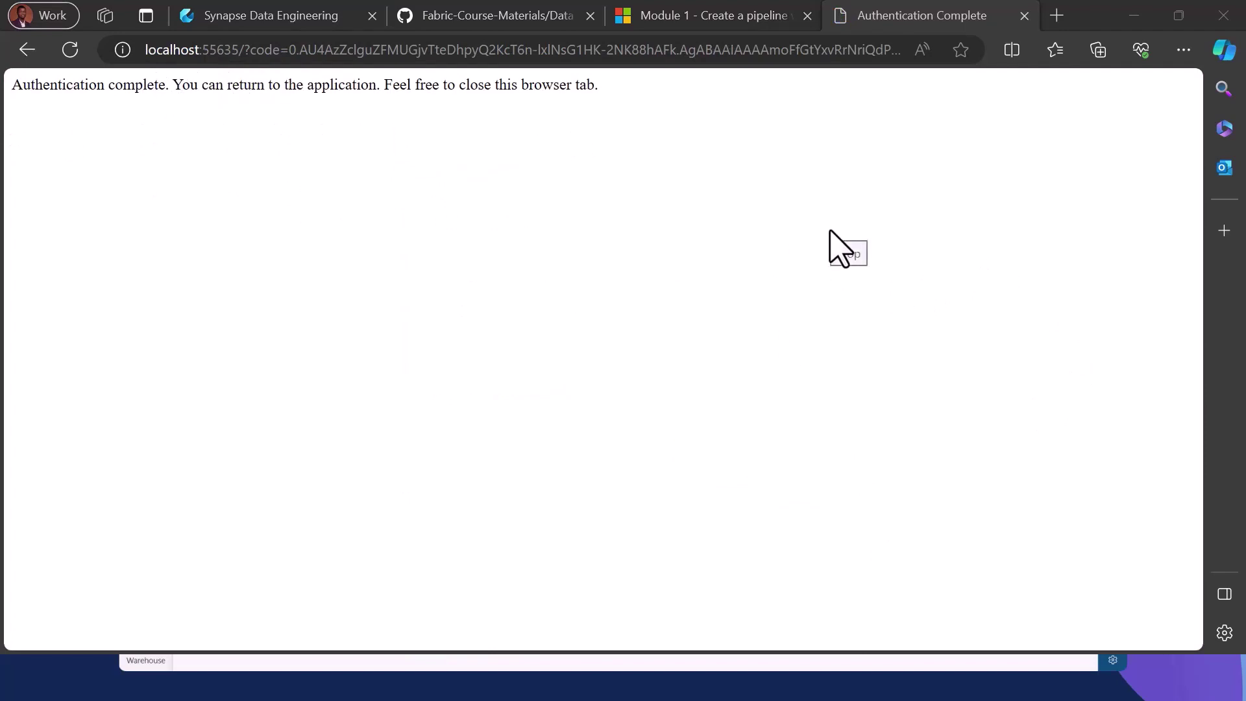
Step: Switch back to SQL Server Management Studio and expand the FirstLakehouse database down to its list of tables
click(826, 669)
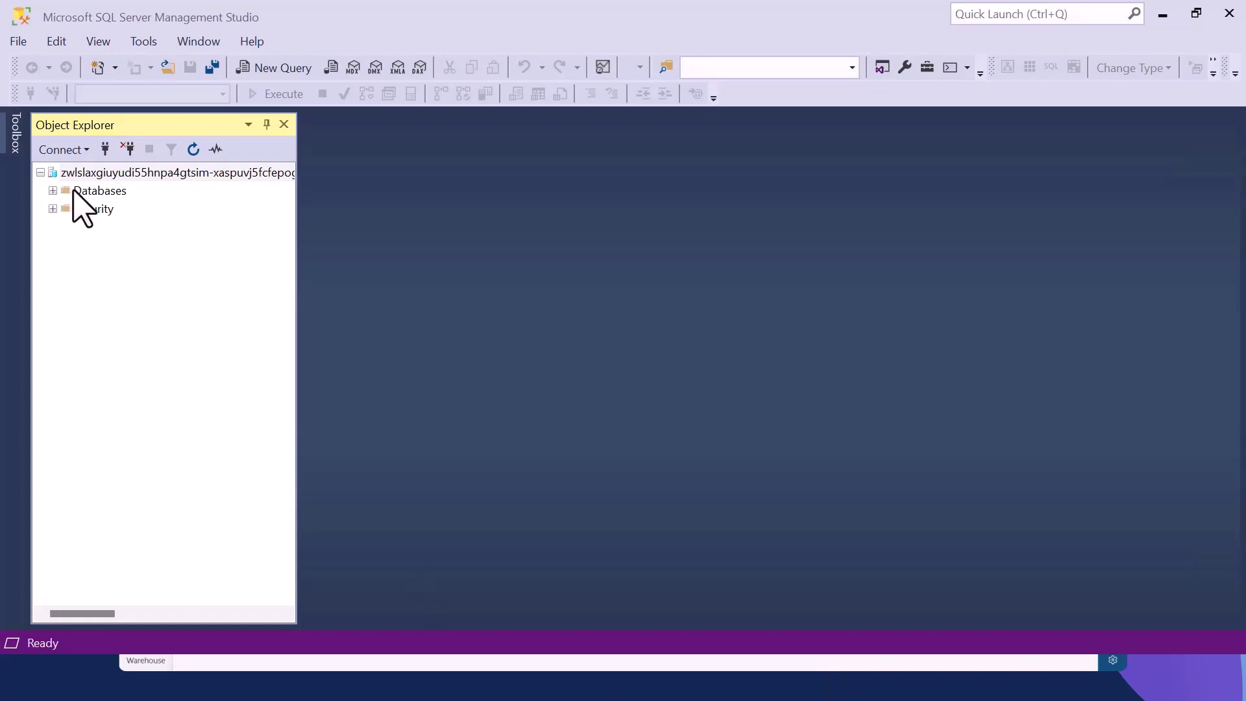
click(53, 190)
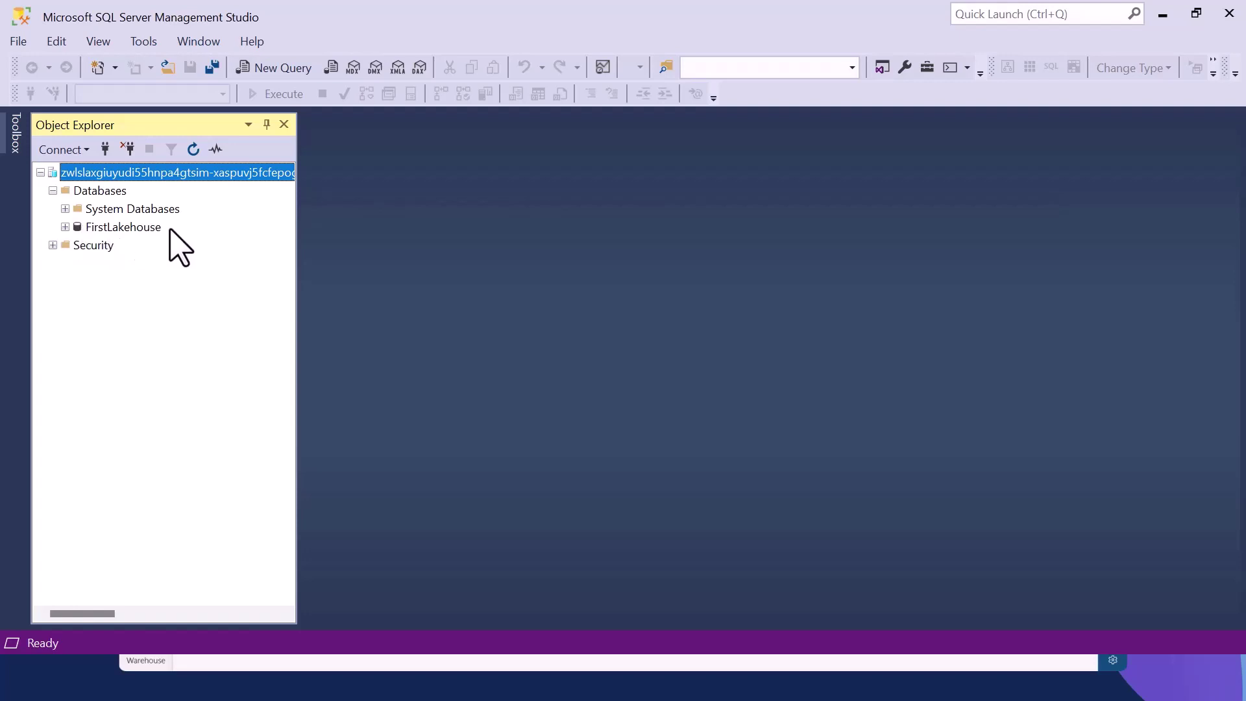
click(65, 227)
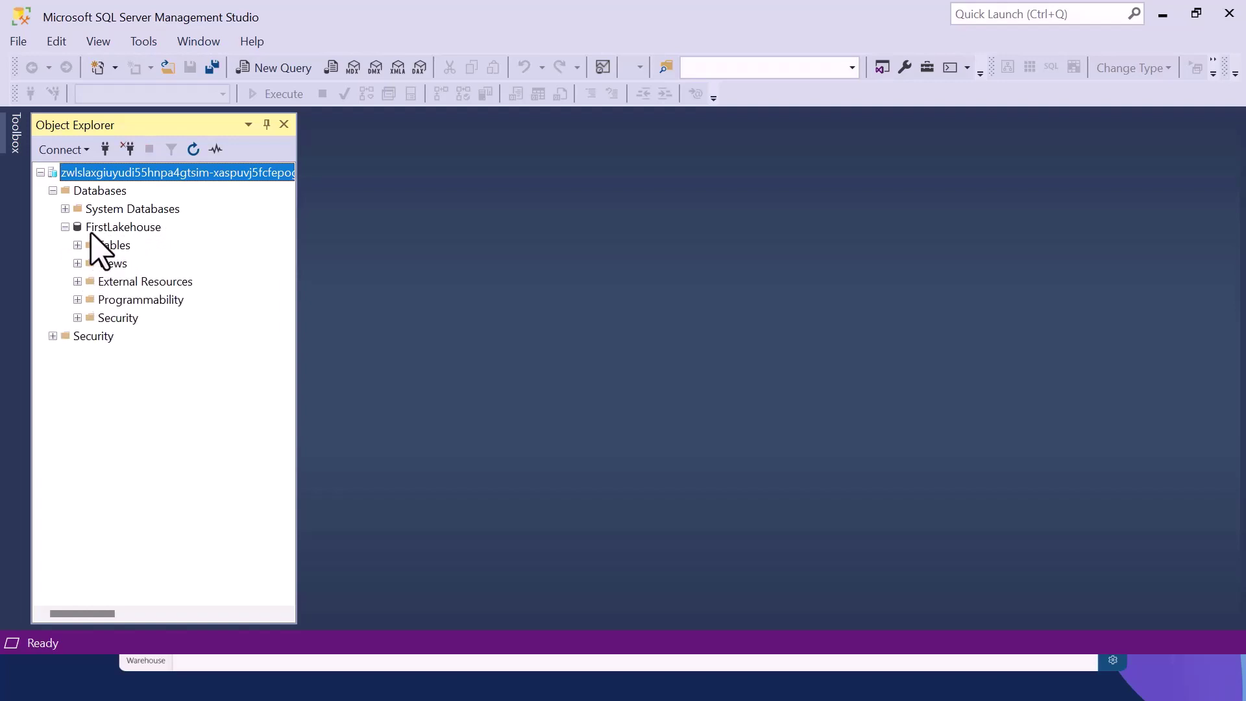
click(78, 244)
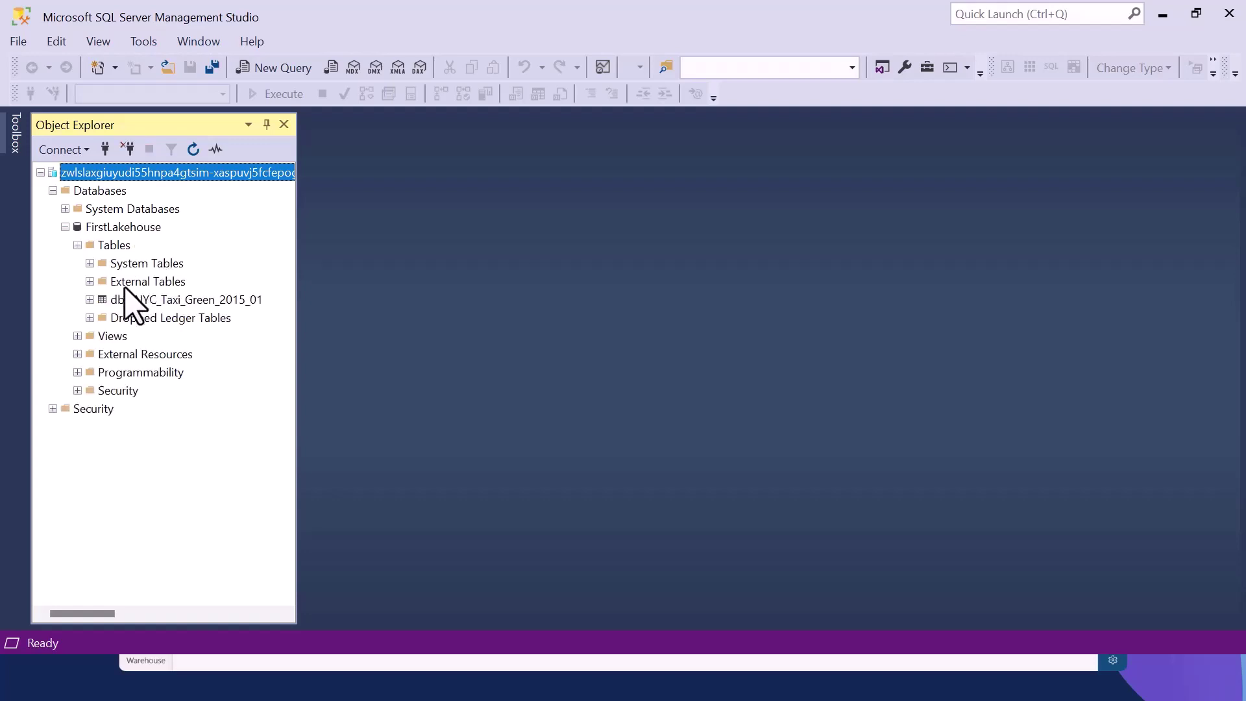
Step: Query the top 1000 rows of the dbo.NYC_Taxi_Green_2015_01 table
right_click(138, 300)
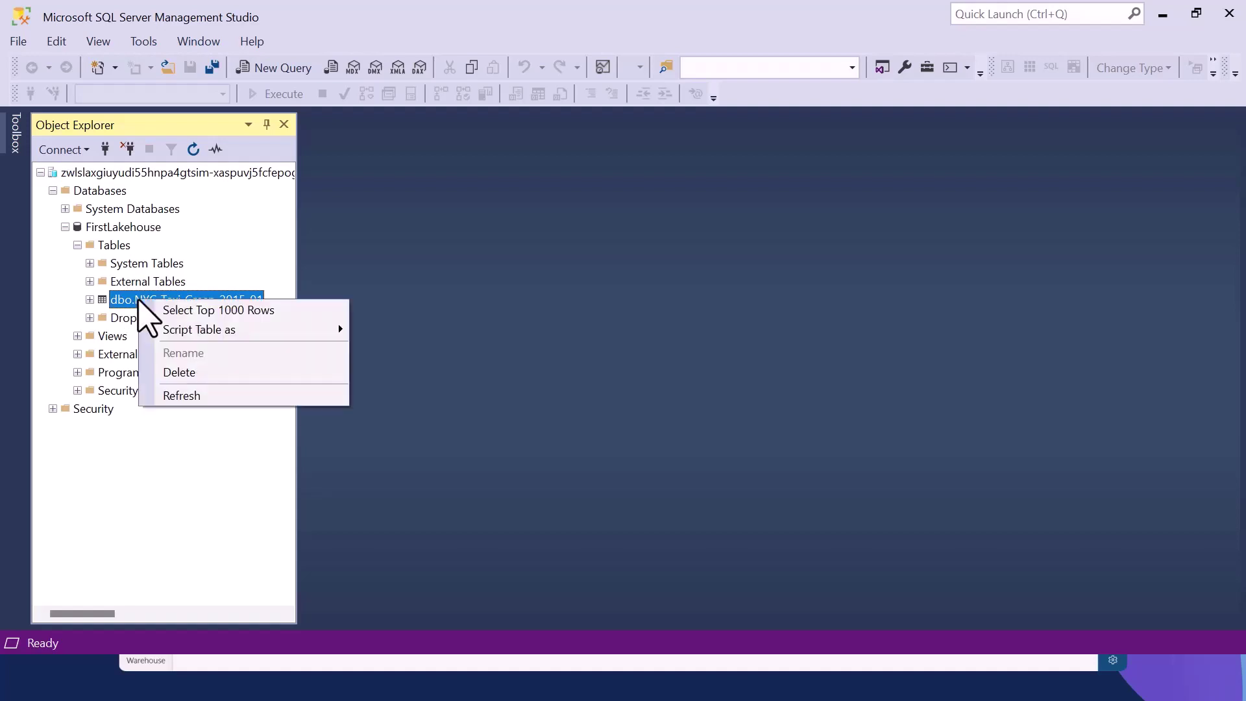
mouse_move(282, 328)
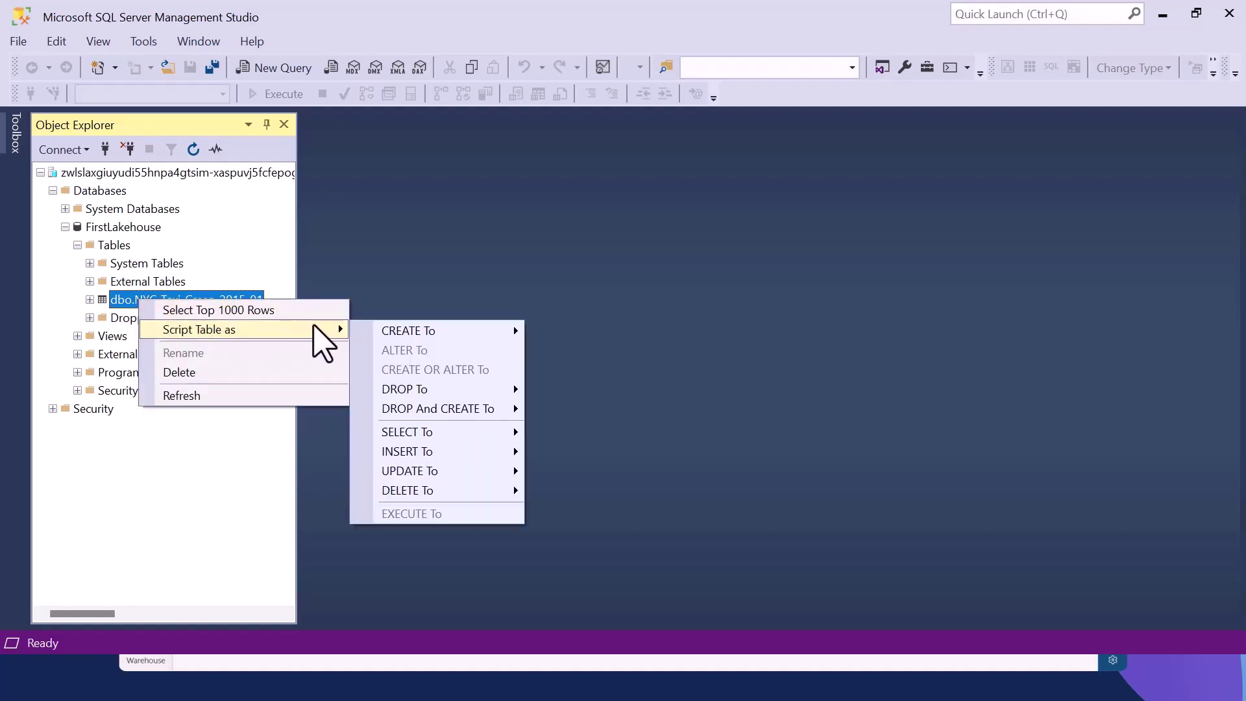
click(309, 310)
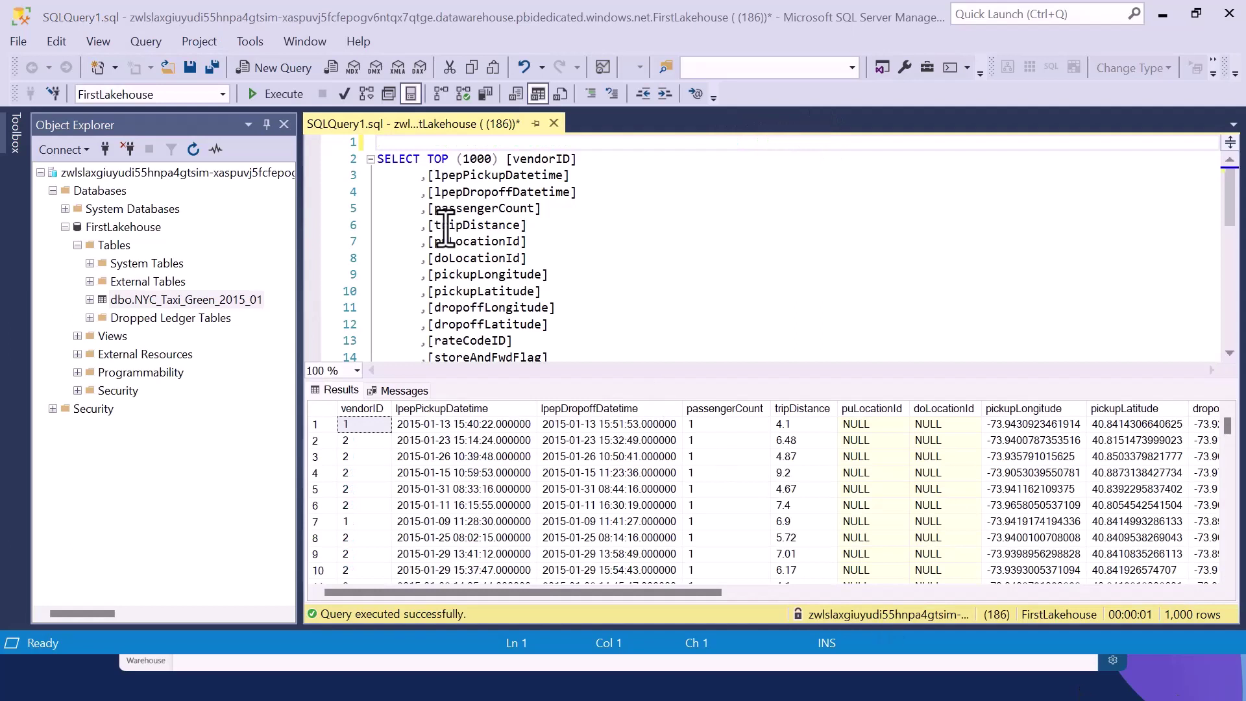
Step: Prefix the SELECT statement with "CREATE VIEW vTest as", execute it, and expand the Views of the FirstLakehouse database
text(CREATE)
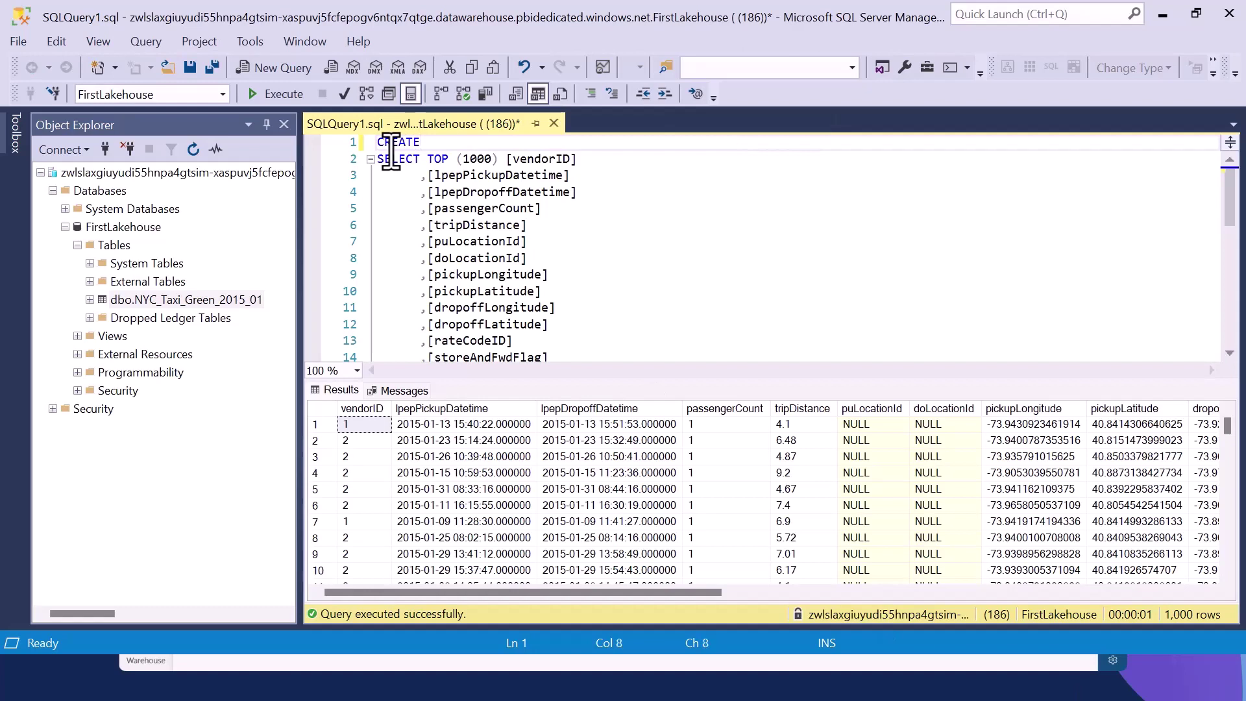
text( VIEW vTest)
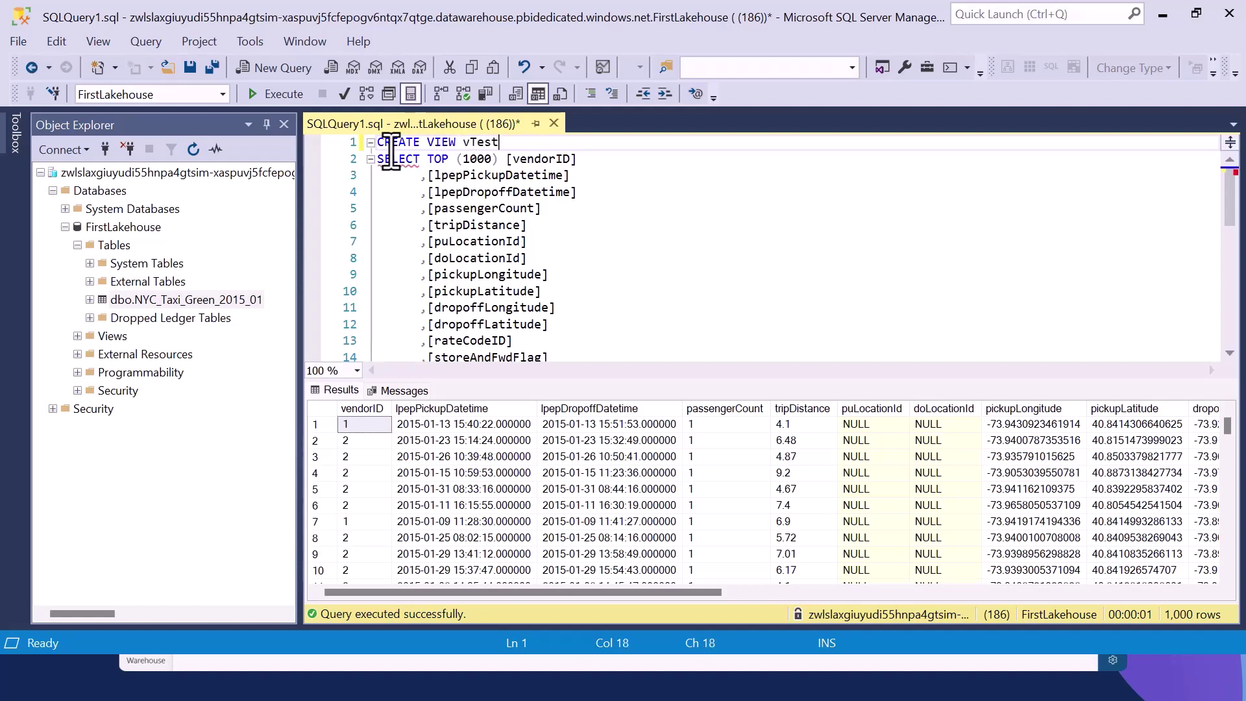
text( as)
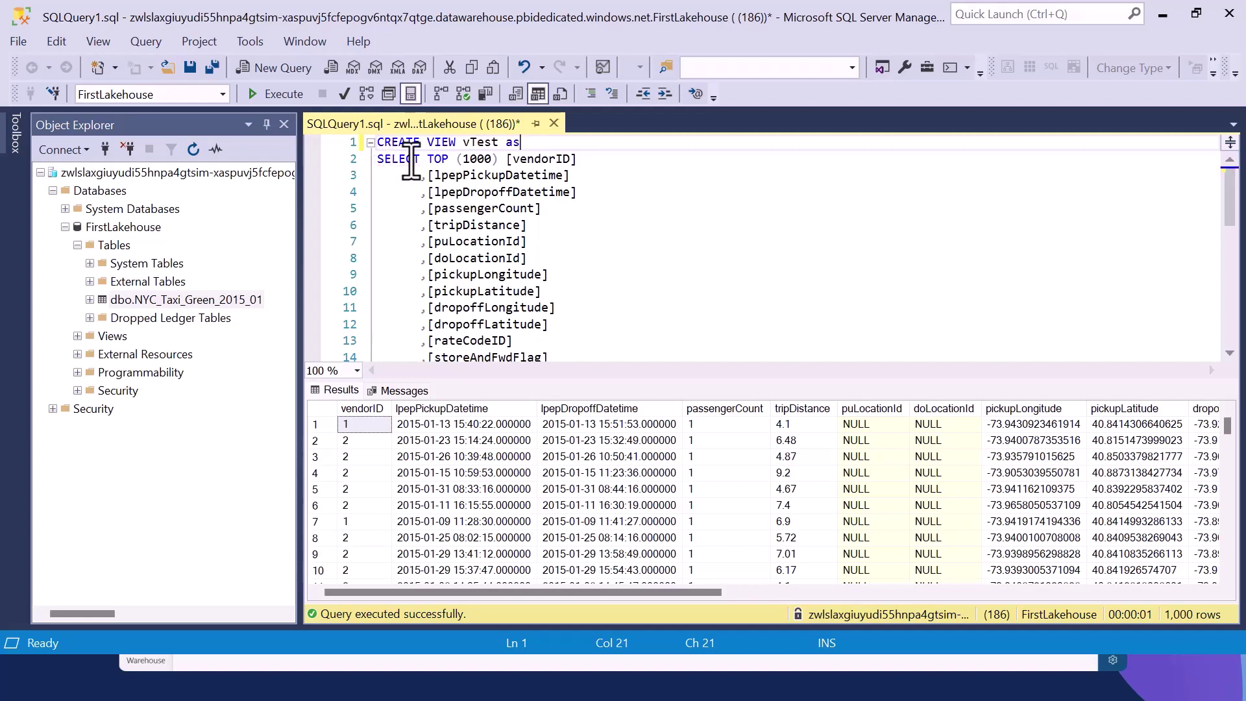
click(681, 354)
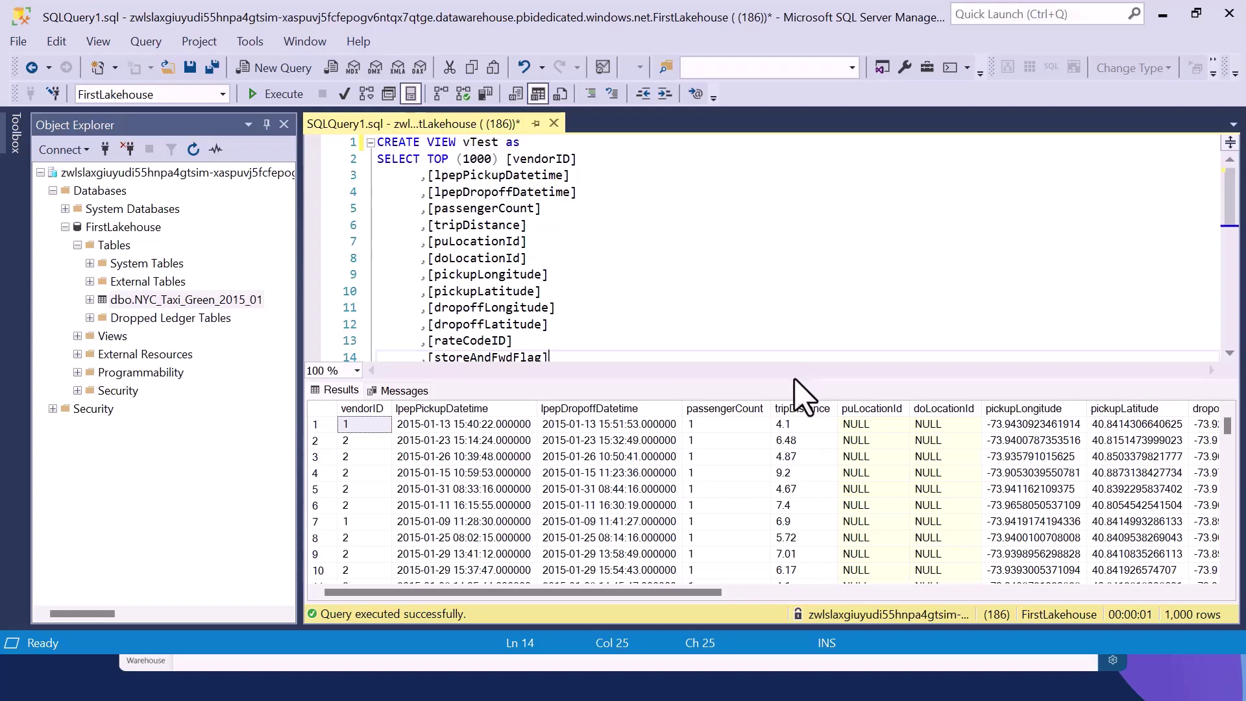
drag(796, 379, 794, 446)
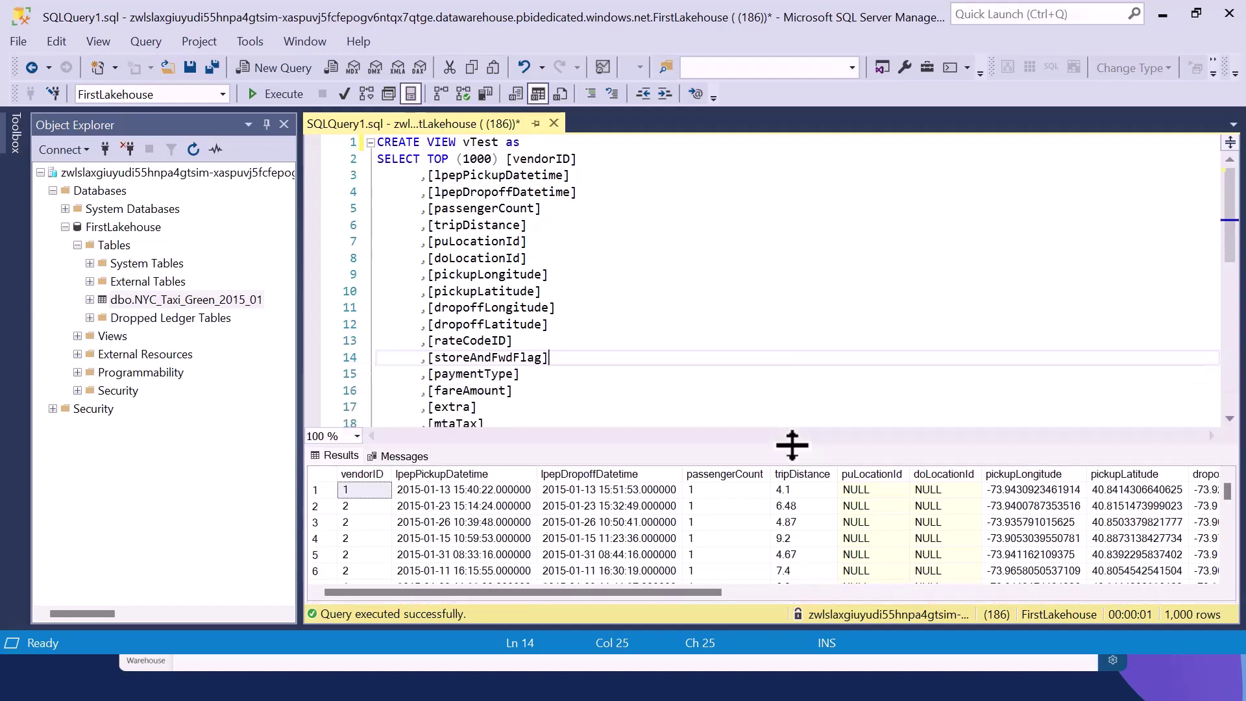
click(290, 103)
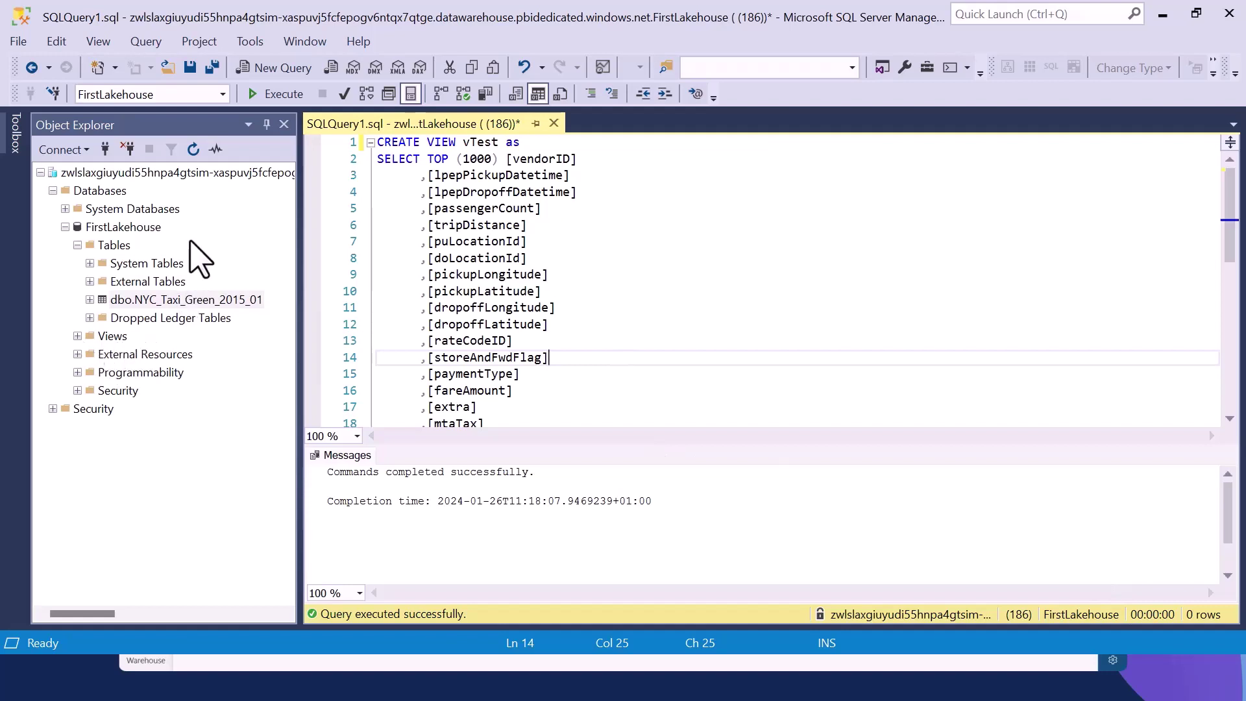
click(77, 336)
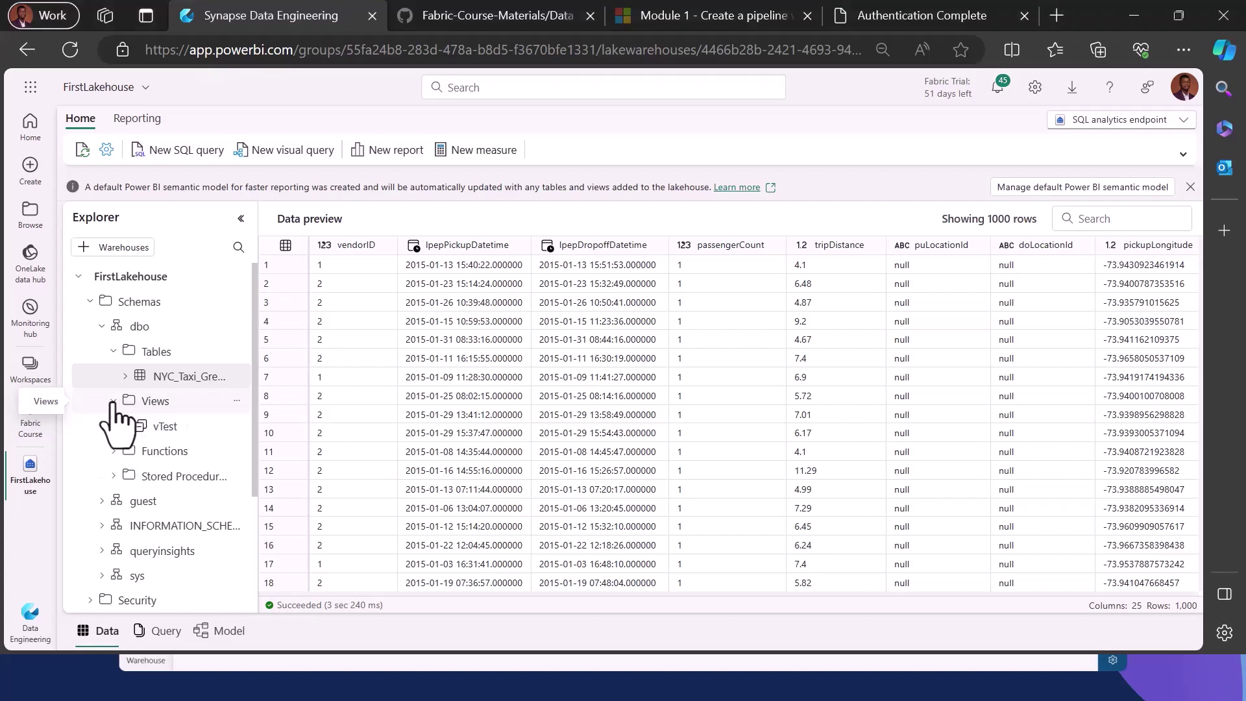
Step: In the browser's FirstLakehouse SQL analytics endpoint, generate a Select TOP 100 query on the dbo view vTest
click(115, 402)
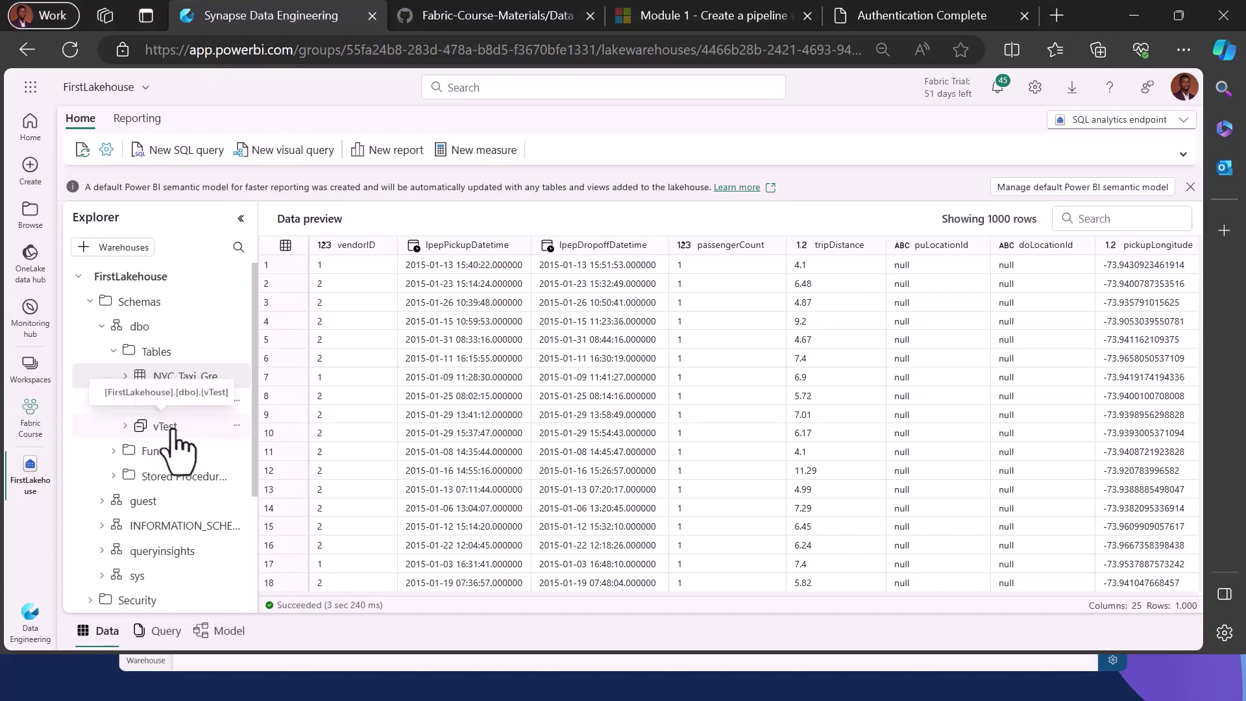
click(237, 425)
mouse_move(279, 441)
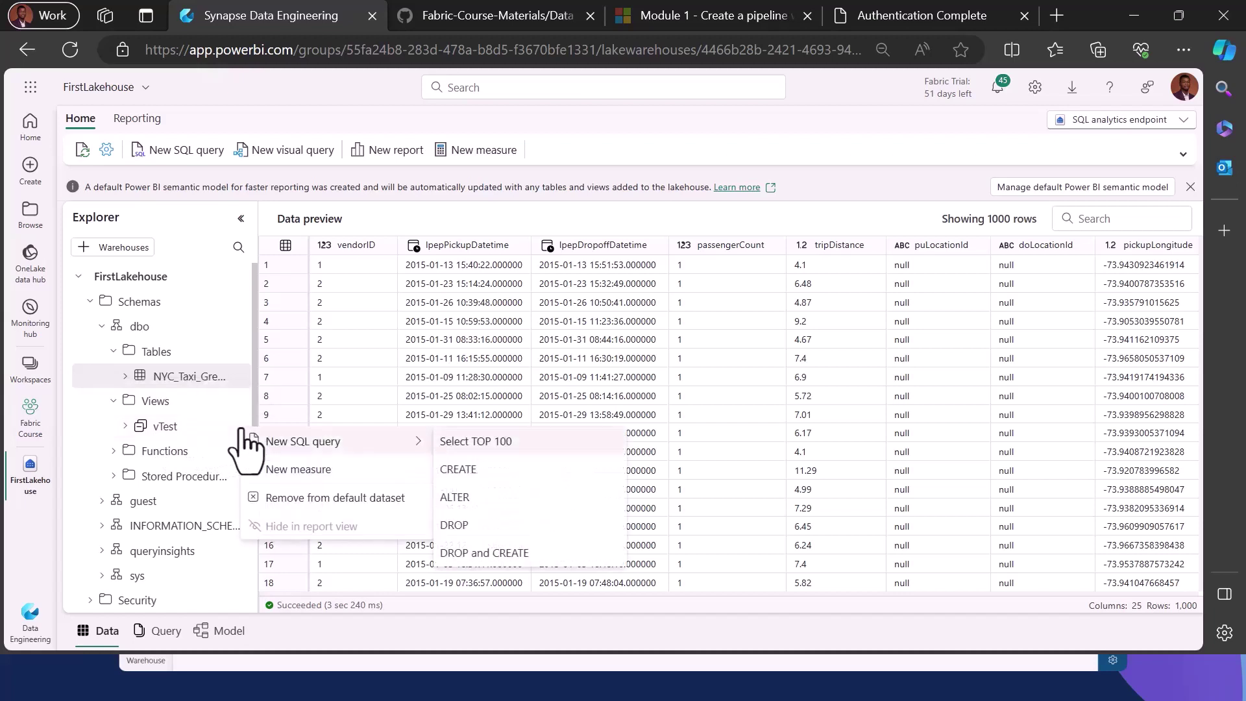
click(497, 443)
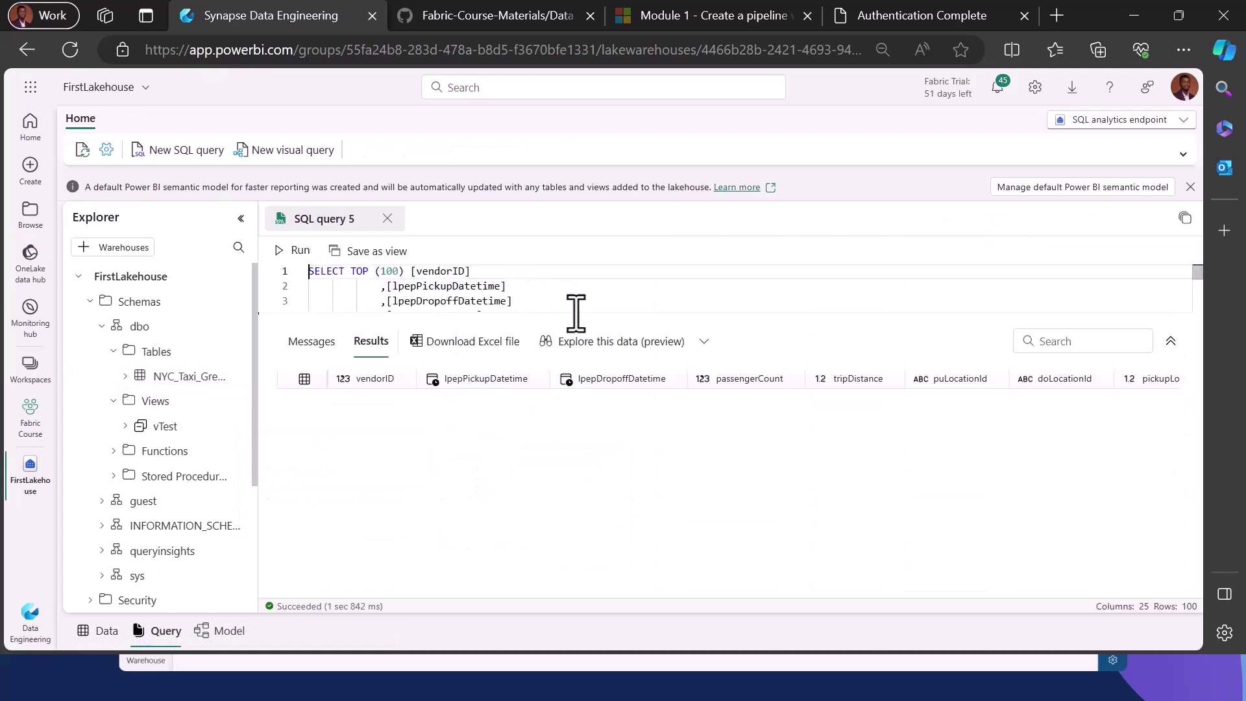
Step: Enlarge the SQL query editor and examine the FROM clause at the end of the vTest query
drag(579, 319, 568, 430)
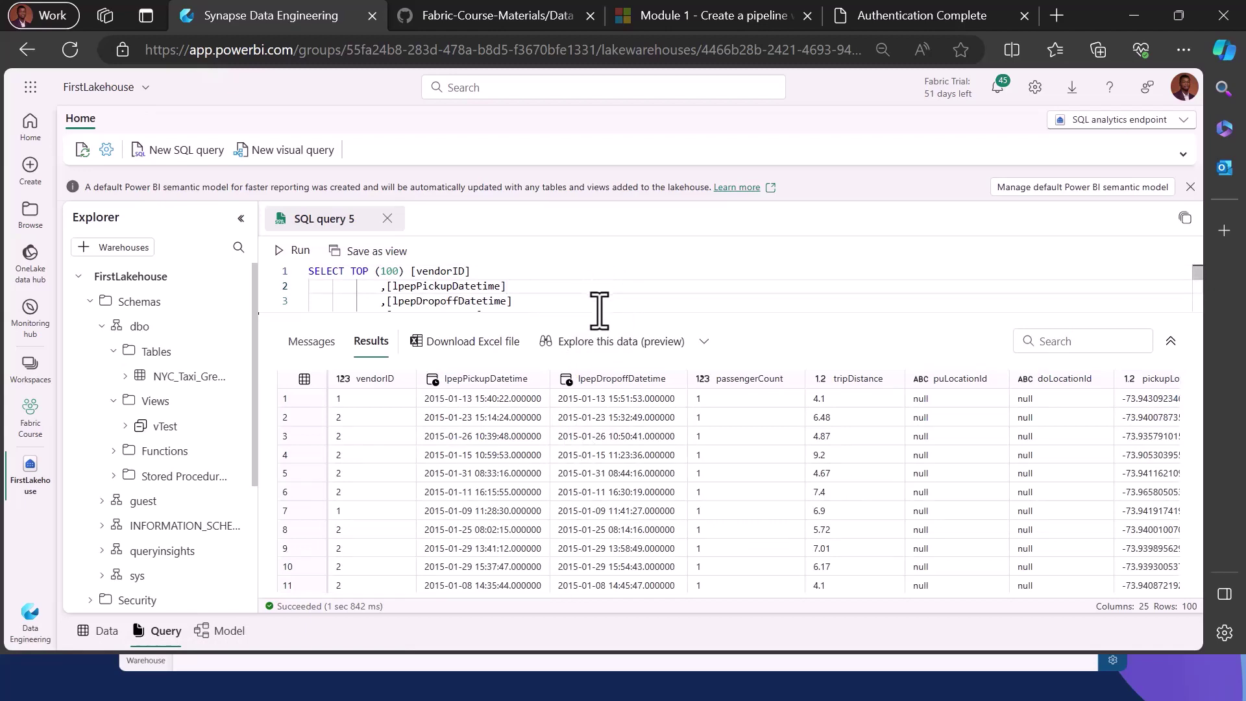
drag(595, 315, 601, 457)
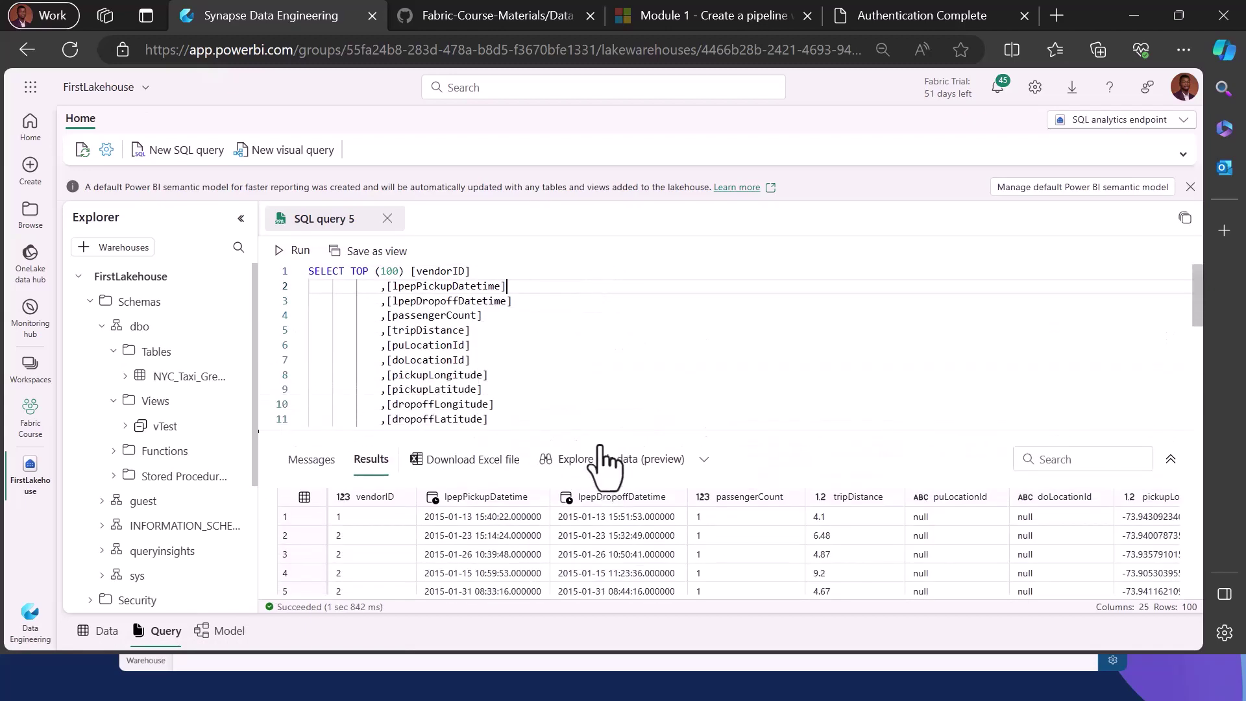
scroll(523, 409, down, 3)
scroll(523, 410, down, 1)
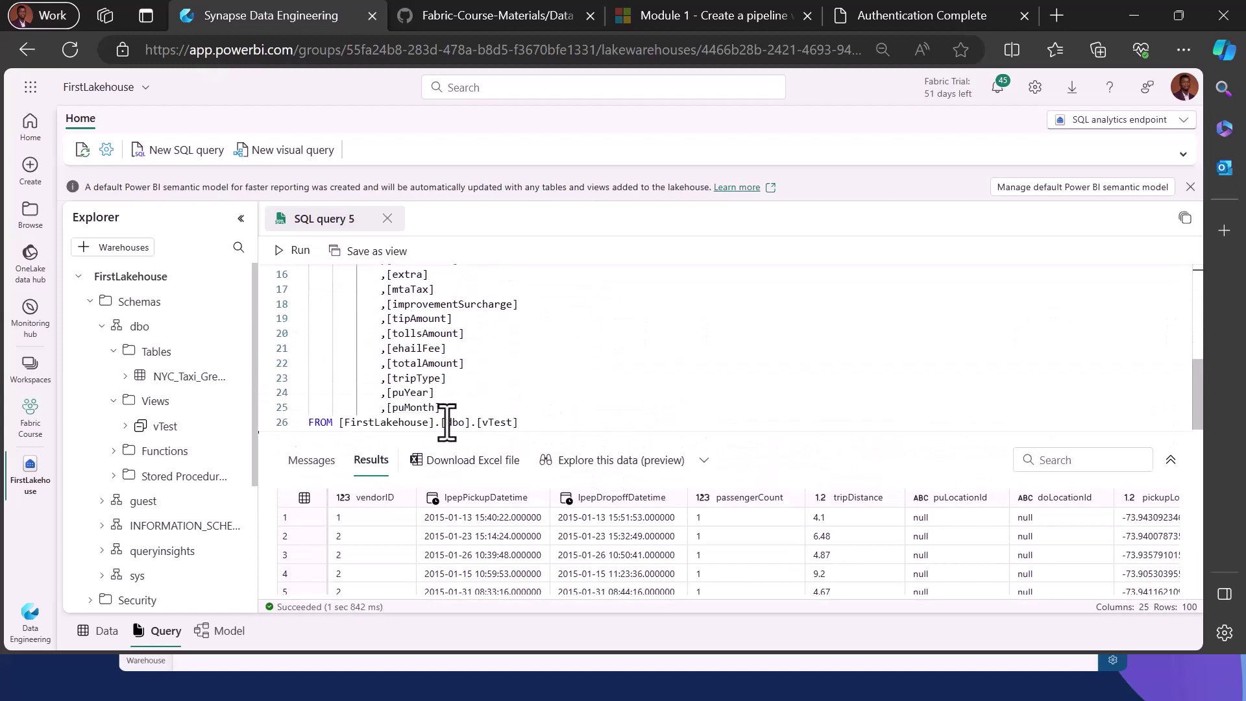
drag(537, 425, 324, 422)
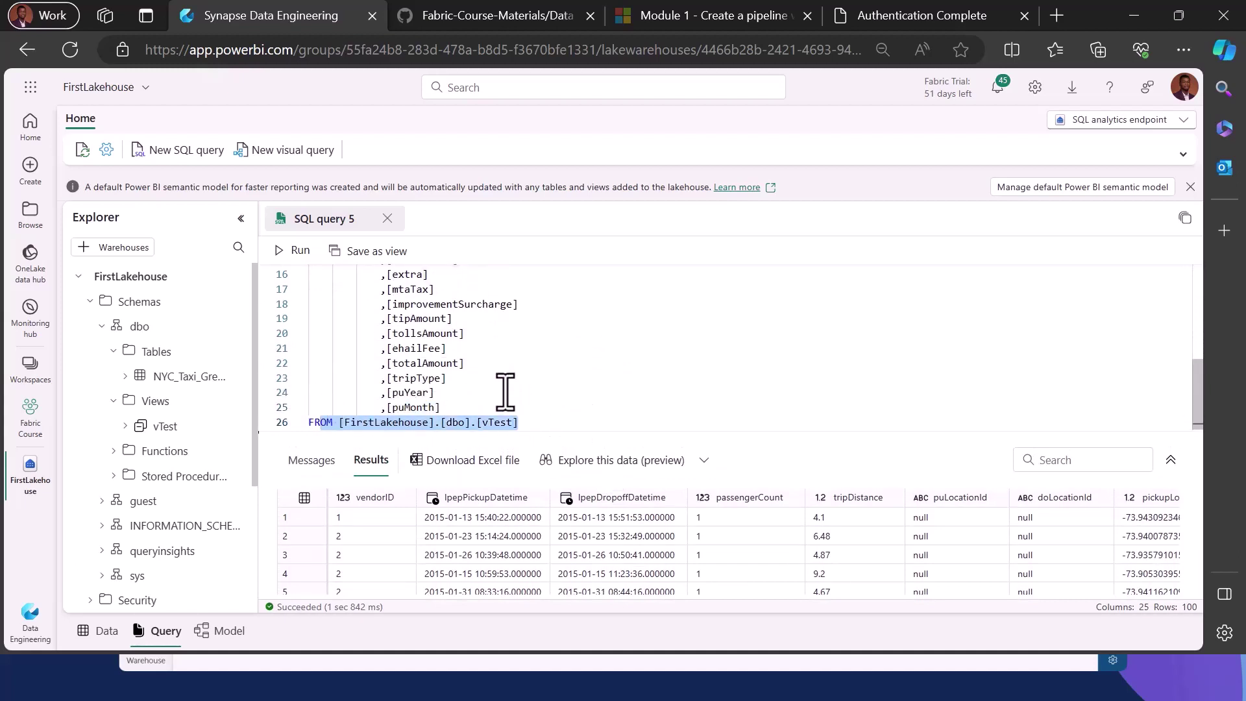